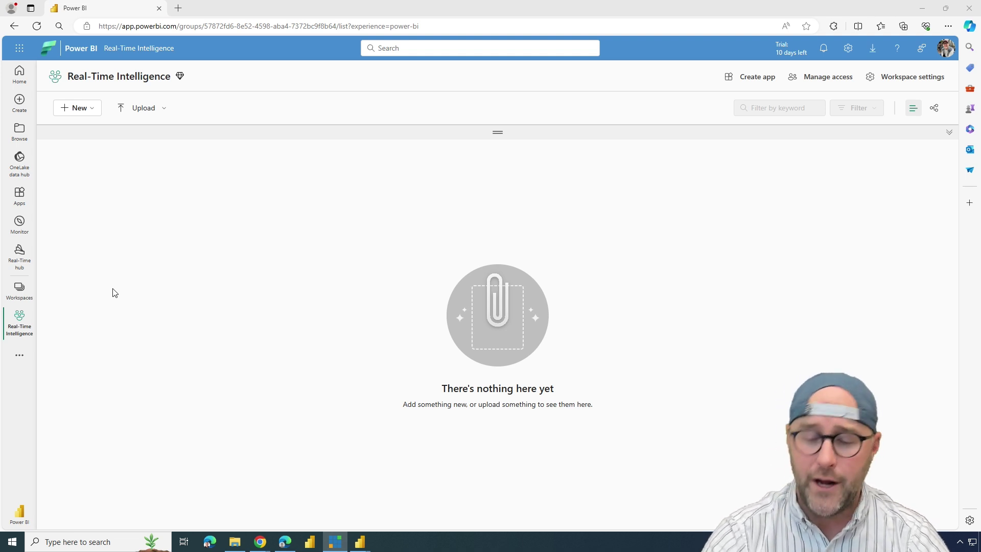
# Step: In the Real-Time Intelligence experience, create an eventstream named EventStream1 with Enhanced Capabilities (preview) enabled
pyautogui.click(21, 512)
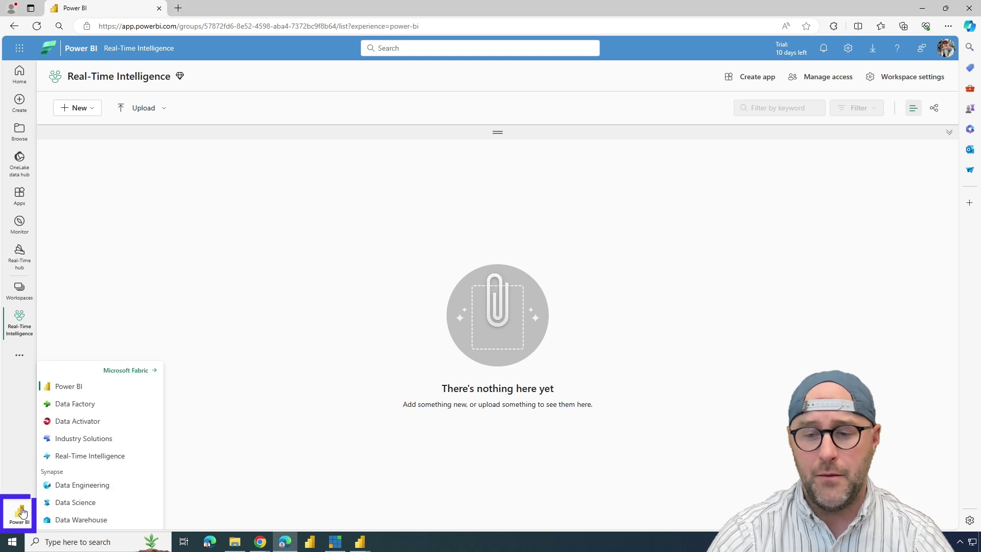
pyautogui.click(114, 456)
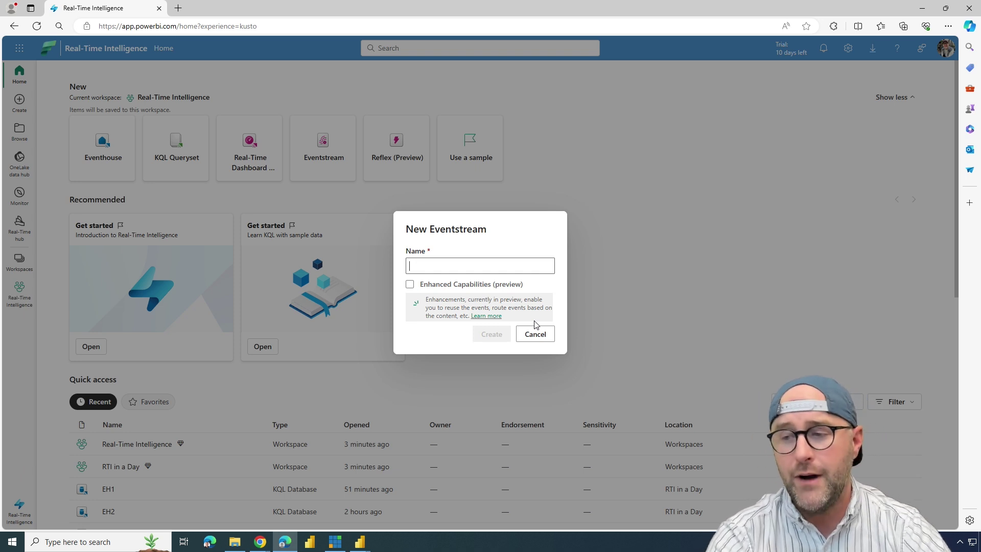
pyautogui.write('EventStream')
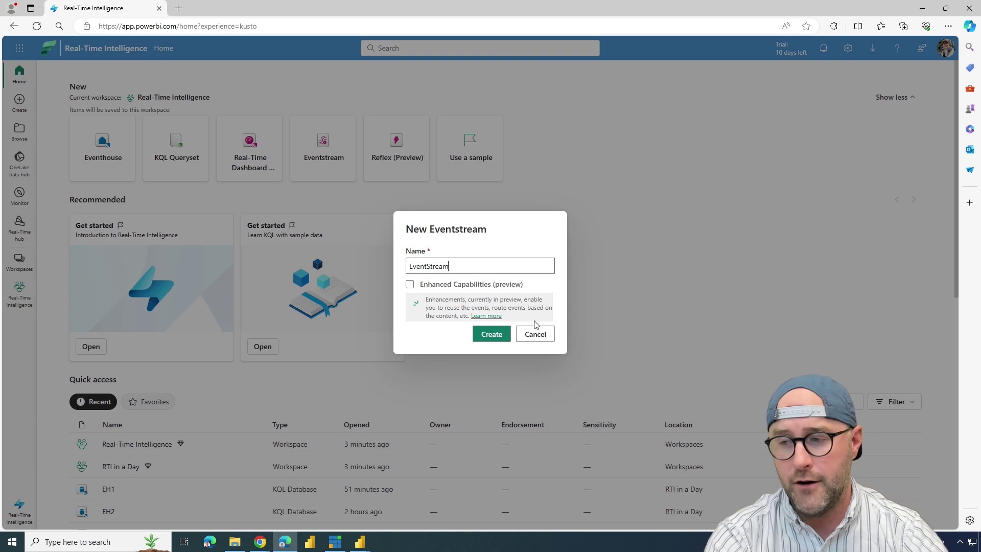
pyautogui.write('1')
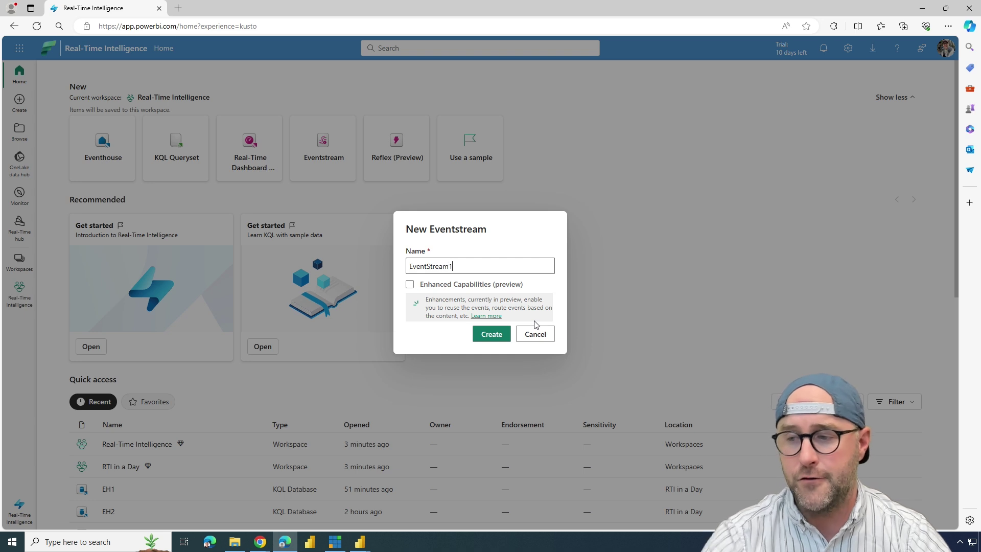
pyautogui.click(410, 285)
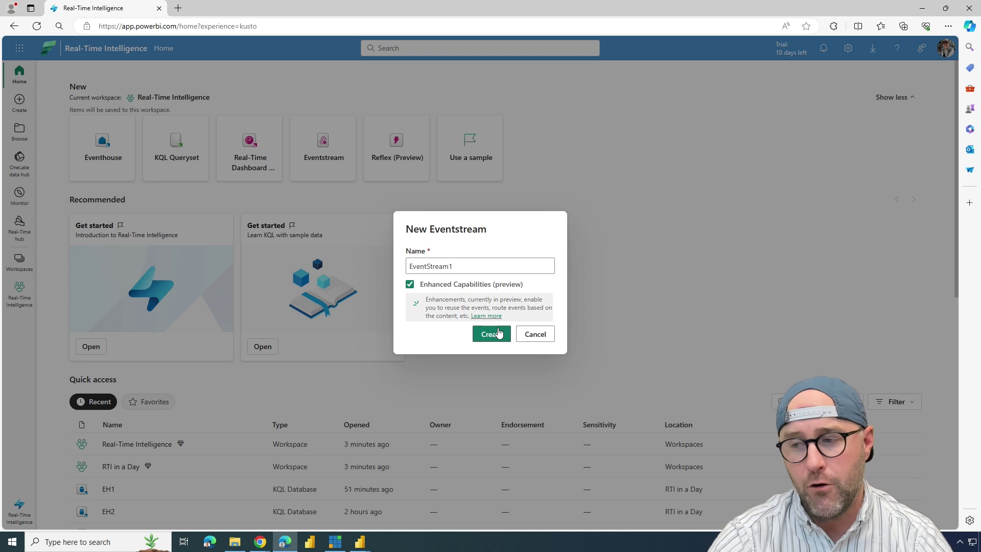
pyautogui.click(492, 335)
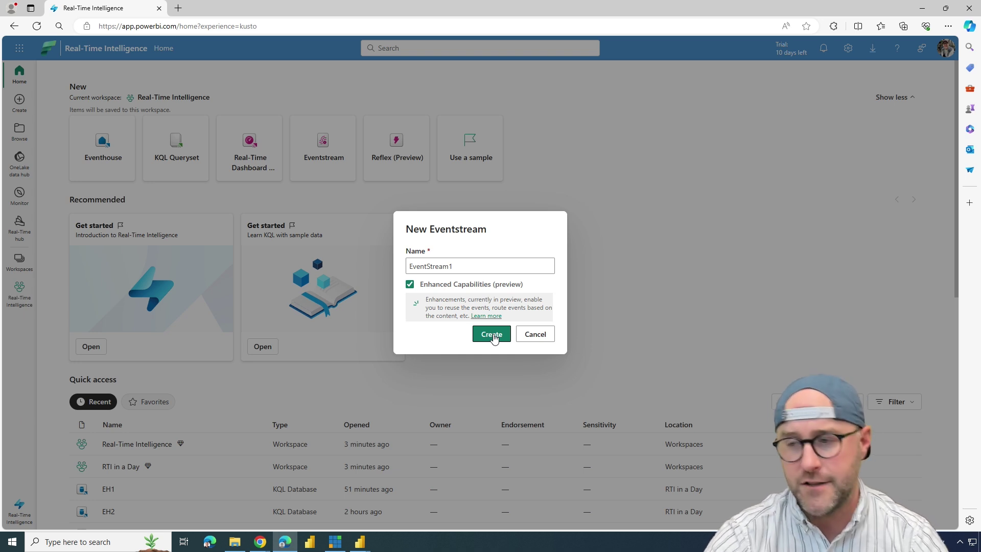
pyautogui.click(492, 336)
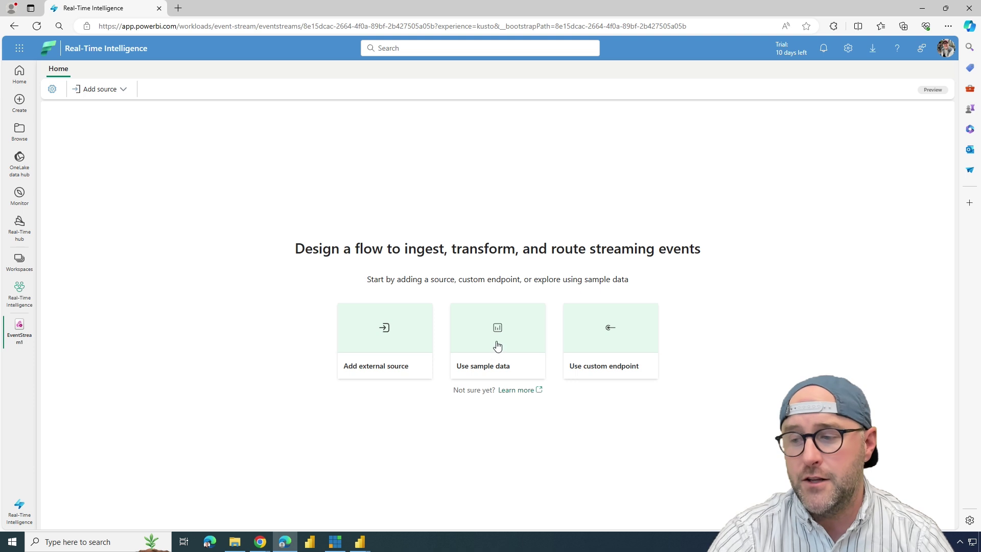
# Step: Add the Bicycles (Reflex compatible) sample data to the eventstream as a source named Bicycle
pyautogui.click(494, 344)
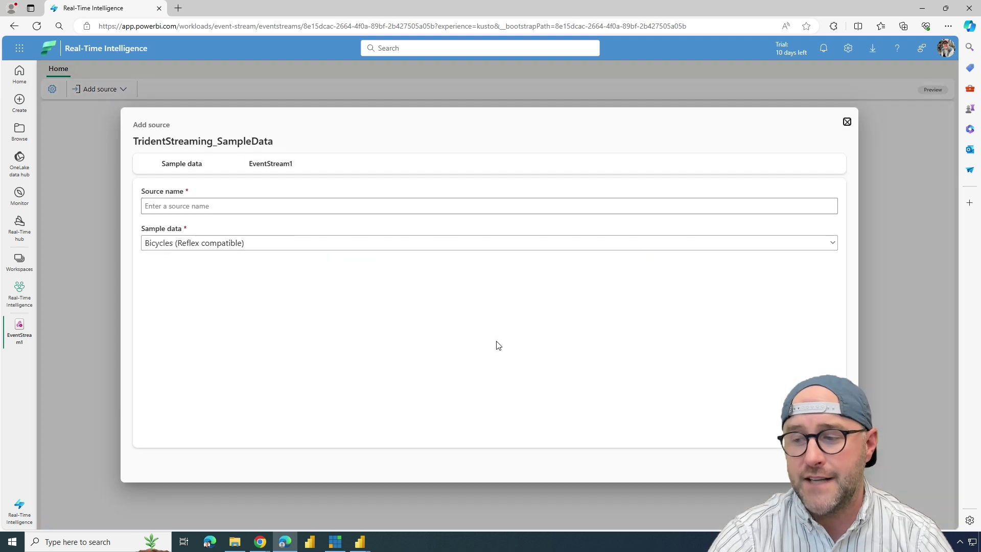
pyautogui.click(263, 245)
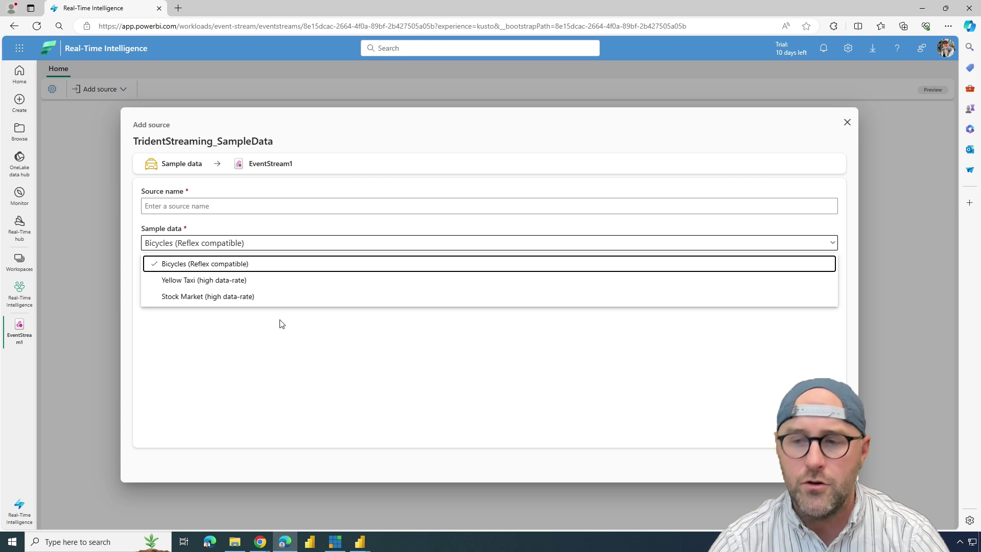
pyautogui.click(253, 268)
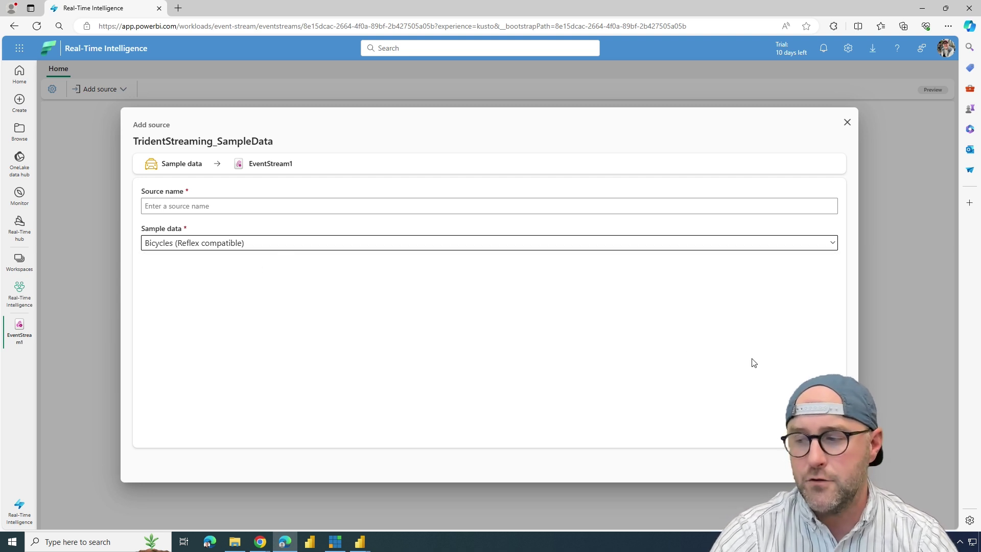
pyautogui.write('Bicycle')
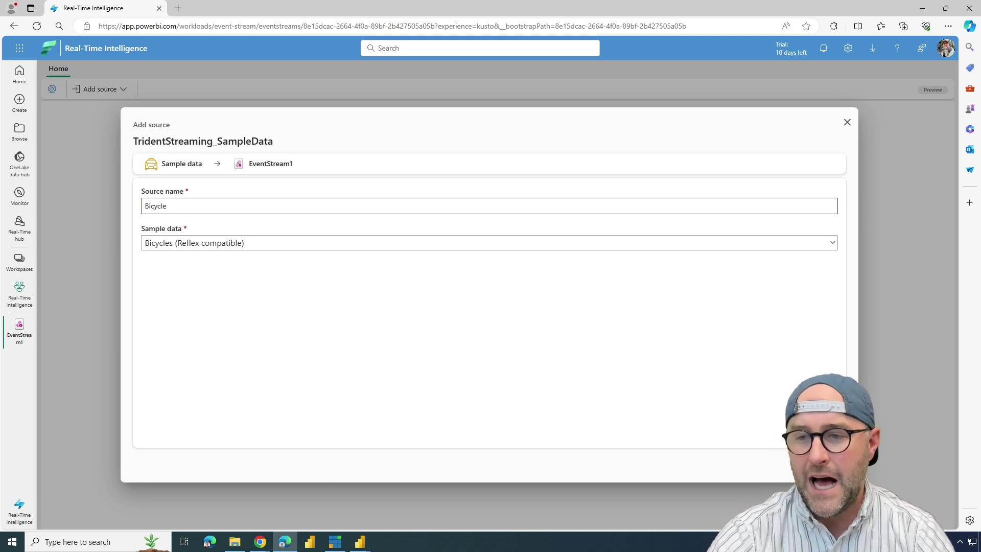
pyautogui.click(818, 463)
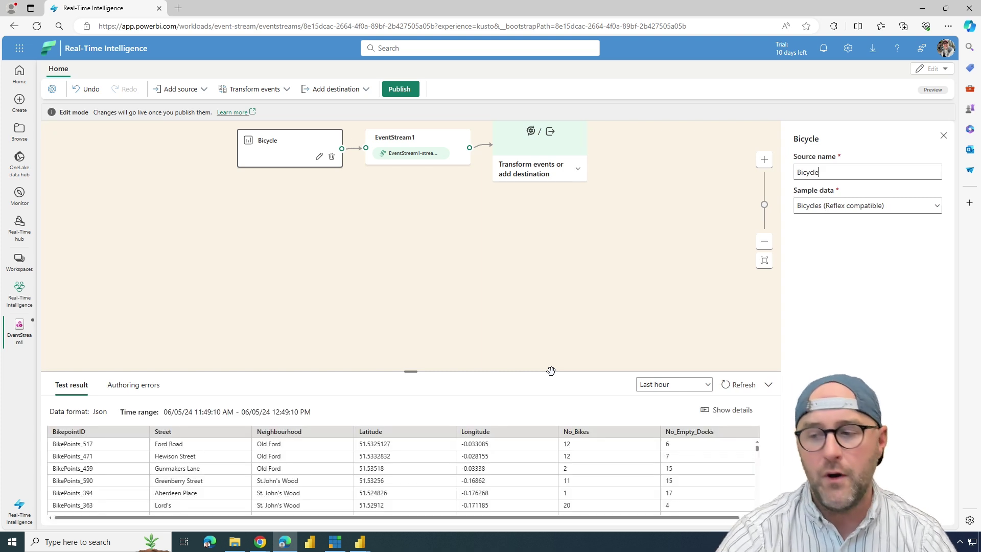
# Step: Enlarge the test result preview and view the operations and destinations available for the stream
pyautogui.moveTo(404, 371); pyautogui.dragTo(390, 264)
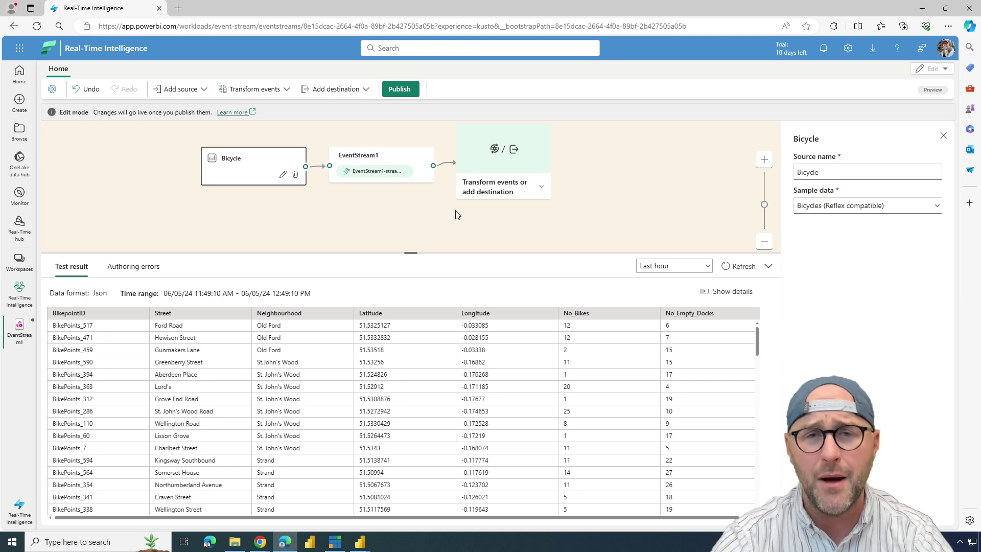
pyautogui.click(542, 188)
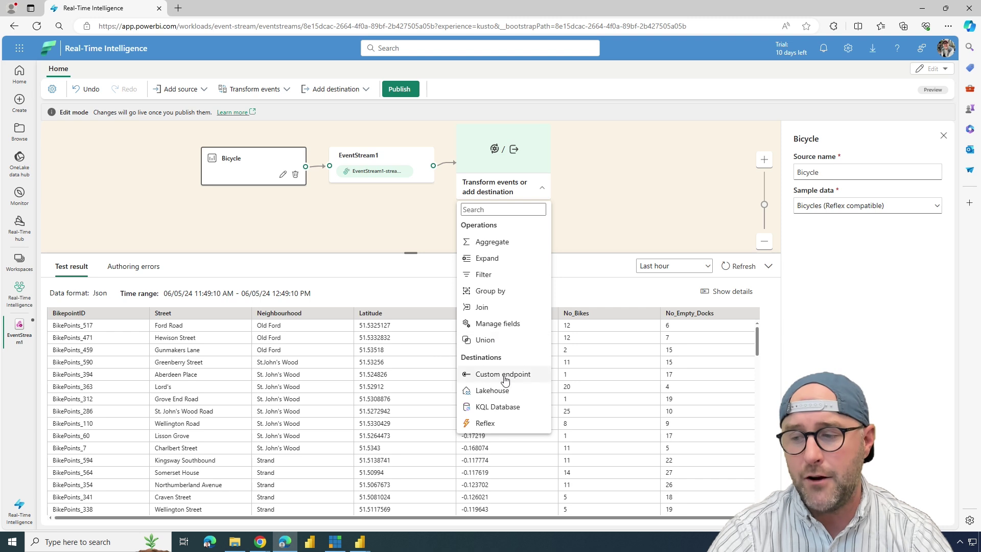
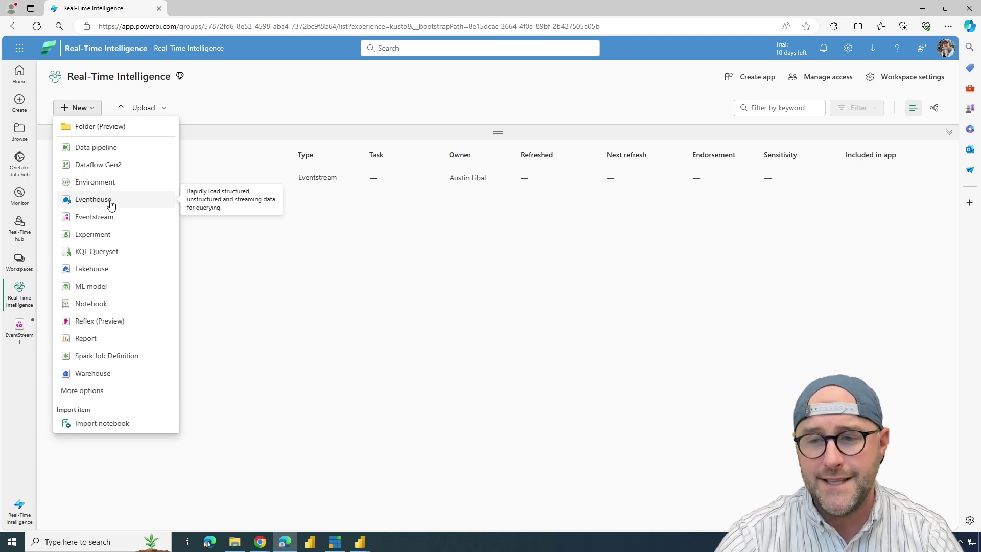
# Step: Create an Eventhouse named Bicycle in the Real-Time Intelligence workspace and dismiss its introduction and guided tour
pyautogui.click(110, 202)
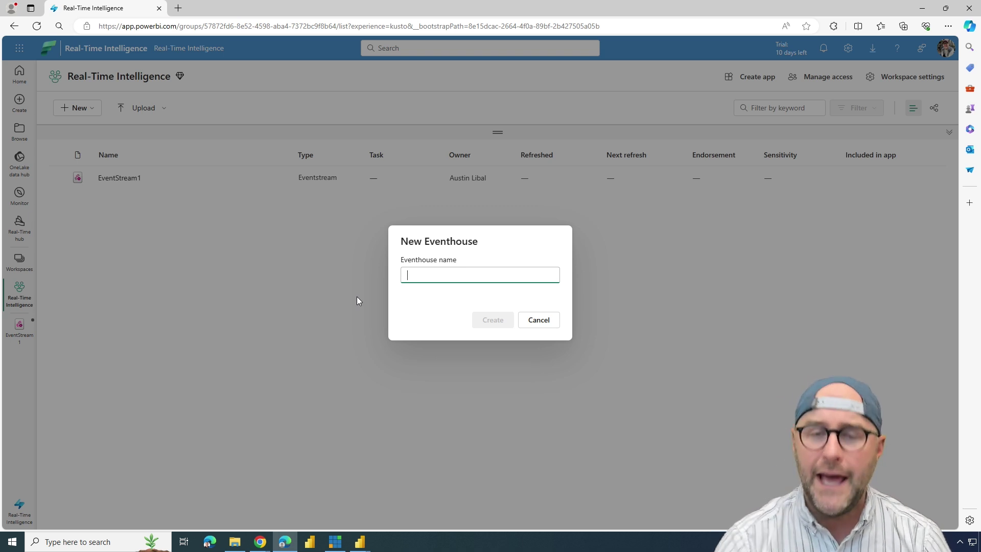
pyautogui.write('Bicycle')
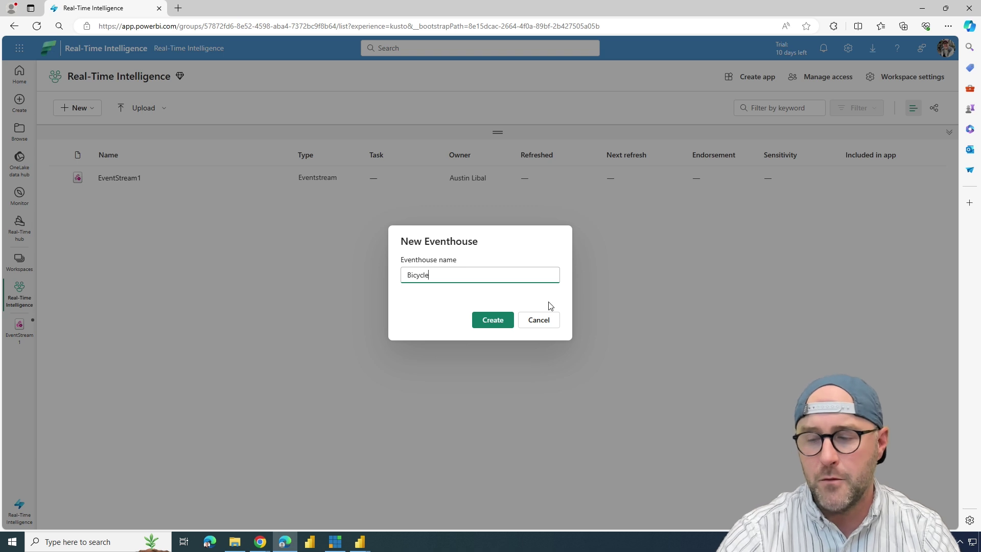
pyautogui.click(495, 322)
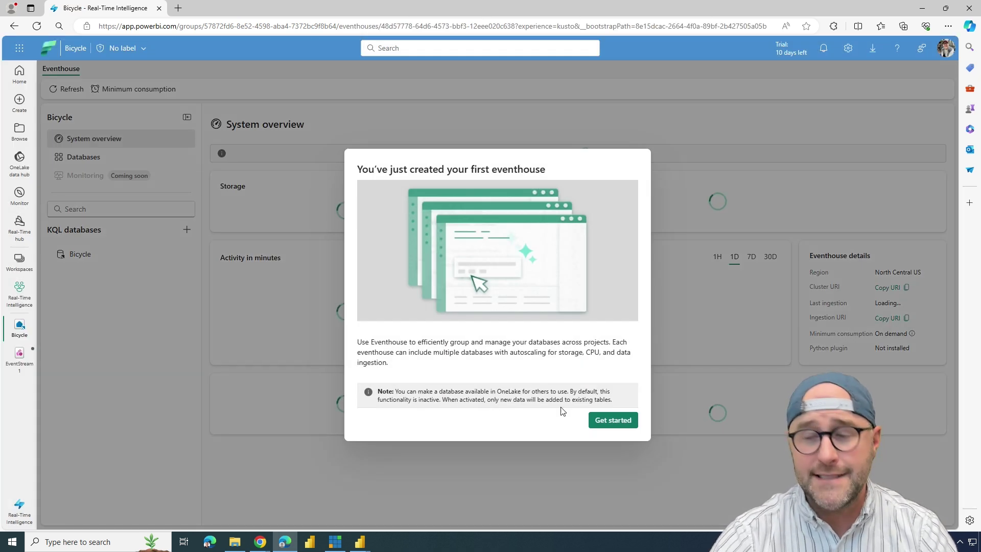
pyautogui.click(616, 424)
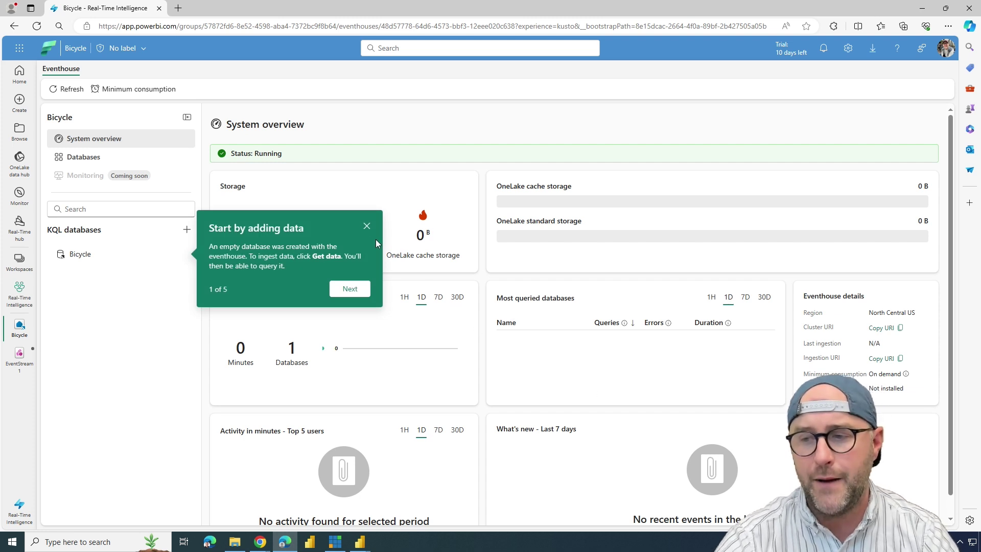
pyautogui.click(366, 226)
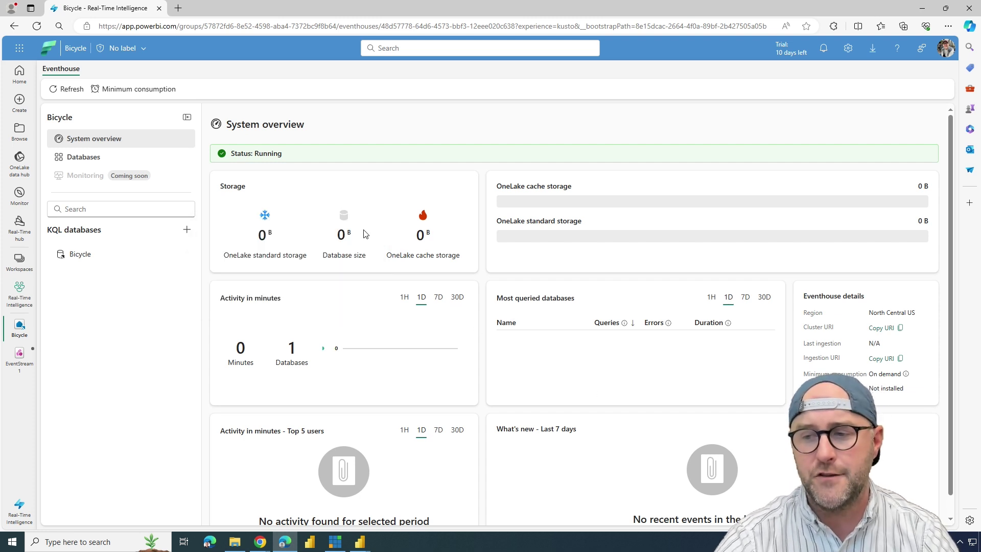
# Step: Review the items in the Real-Time Intelligence workspace and the system overview of the Bicycle eventhouse
pyautogui.click(28, 300)
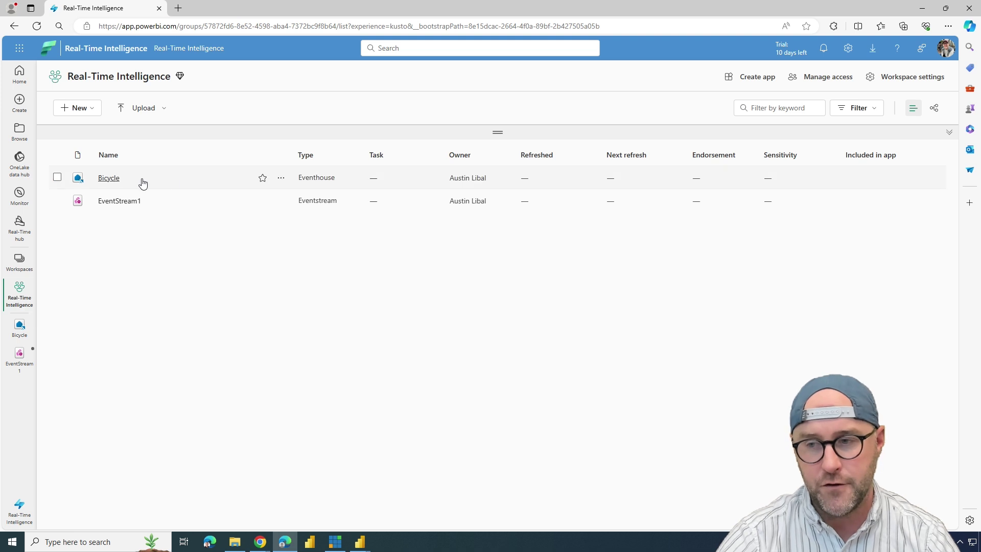
pyautogui.click(22, 330)
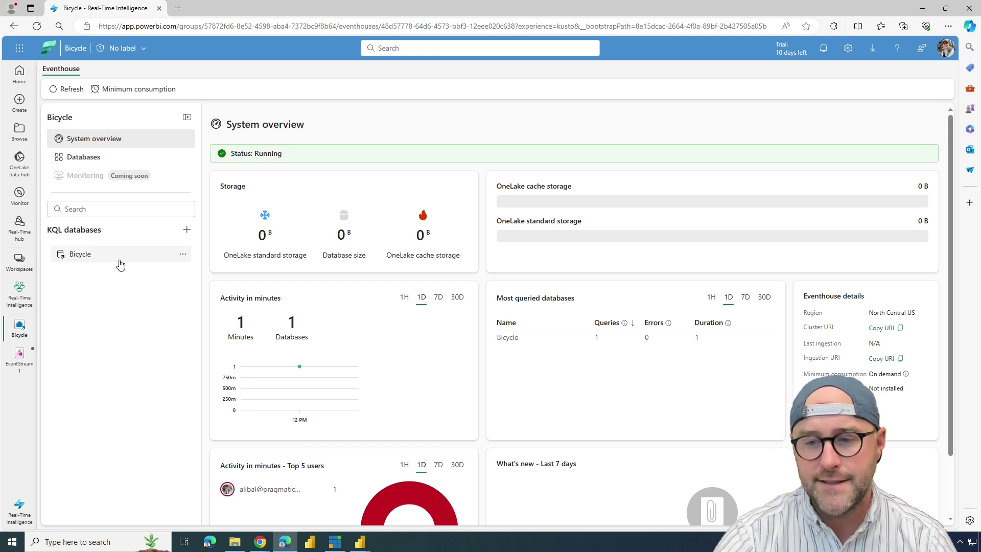
# Step: Reopen EventStream1 and add the Bicycles (Reflex compatible) sample data as a source named Bicycle
pyautogui.click(20, 358)
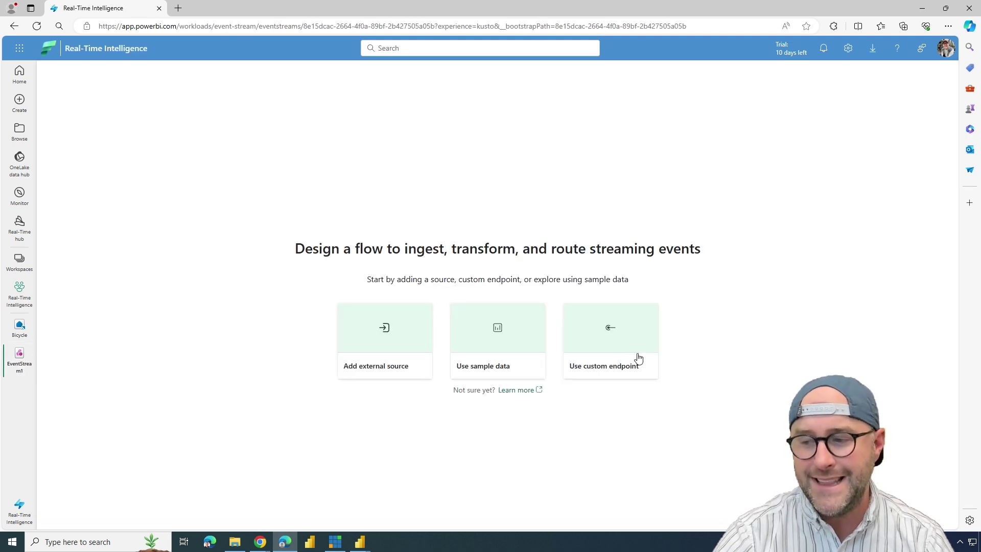
pyautogui.click(483, 356)
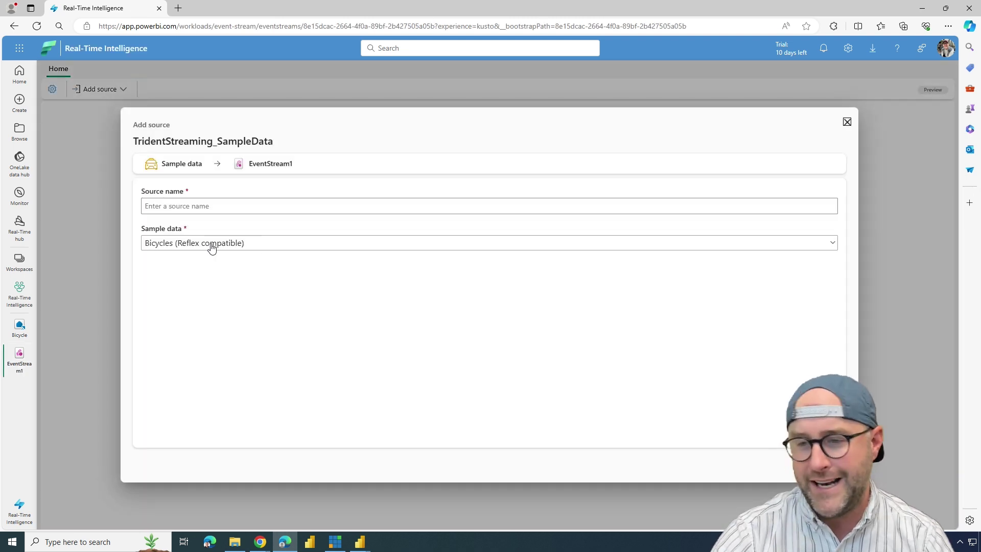
pyautogui.click(204, 207)
pyautogui.write('Bicycle')
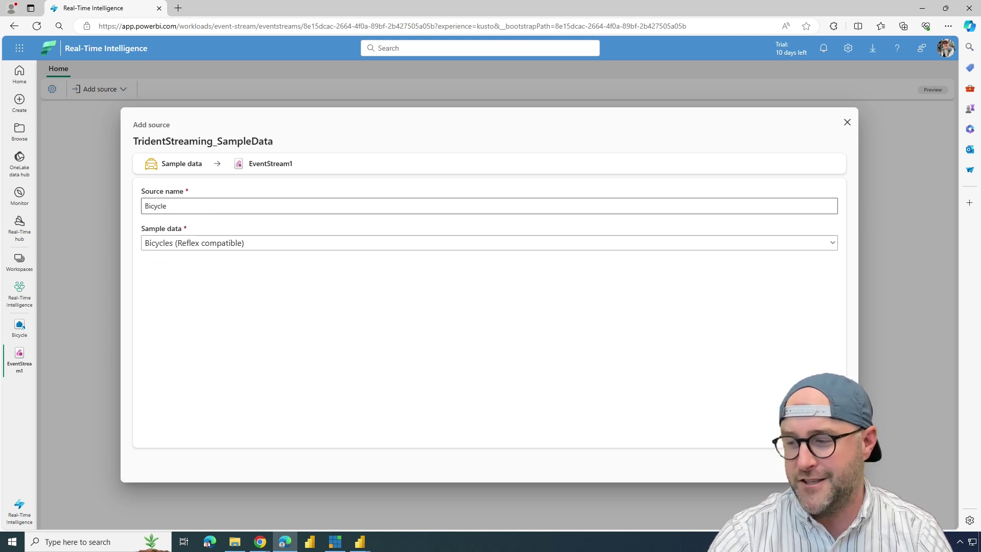
pyautogui.press('Return')
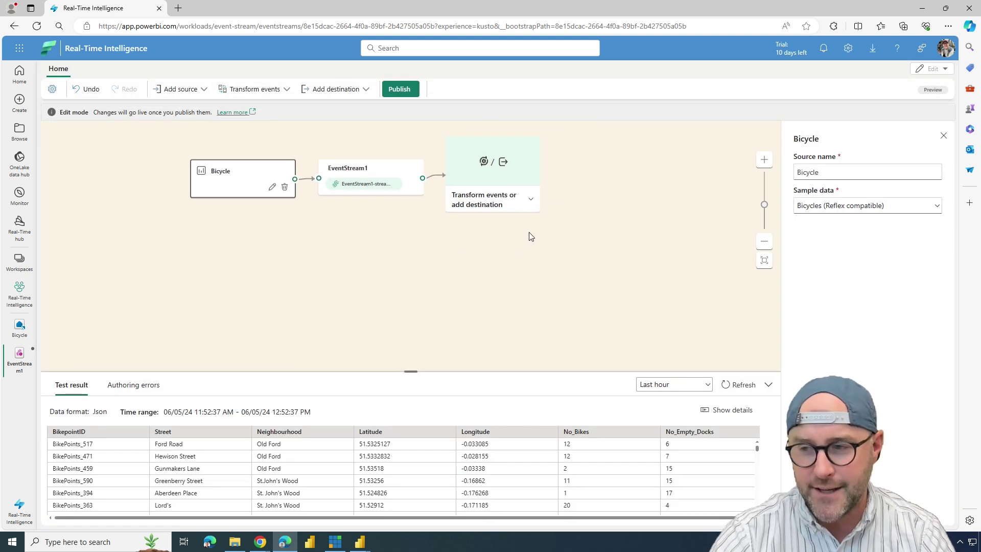
# Step: Add a KQL Database destination to the eventstream and name it BicycleDestination
pyautogui.click(533, 204)
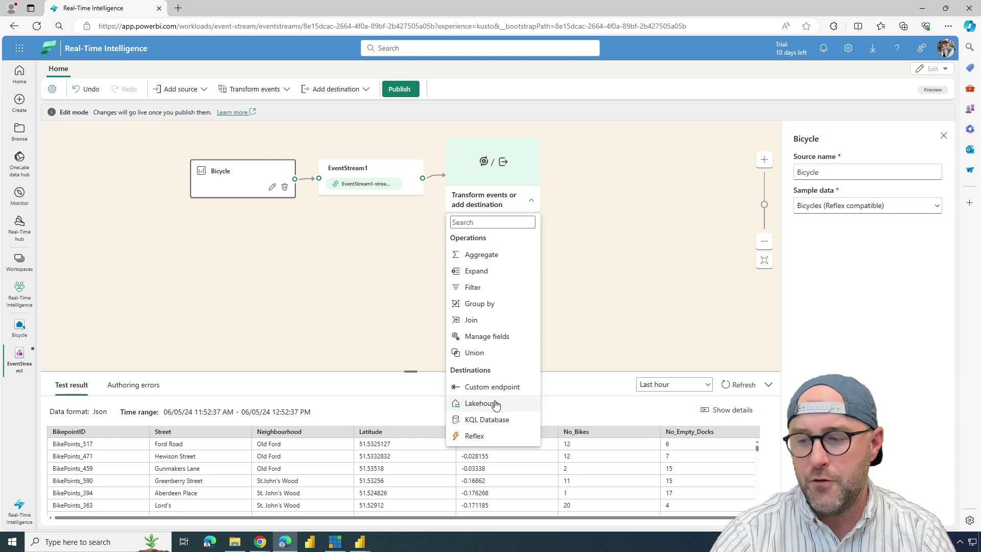
pyautogui.click(487, 420)
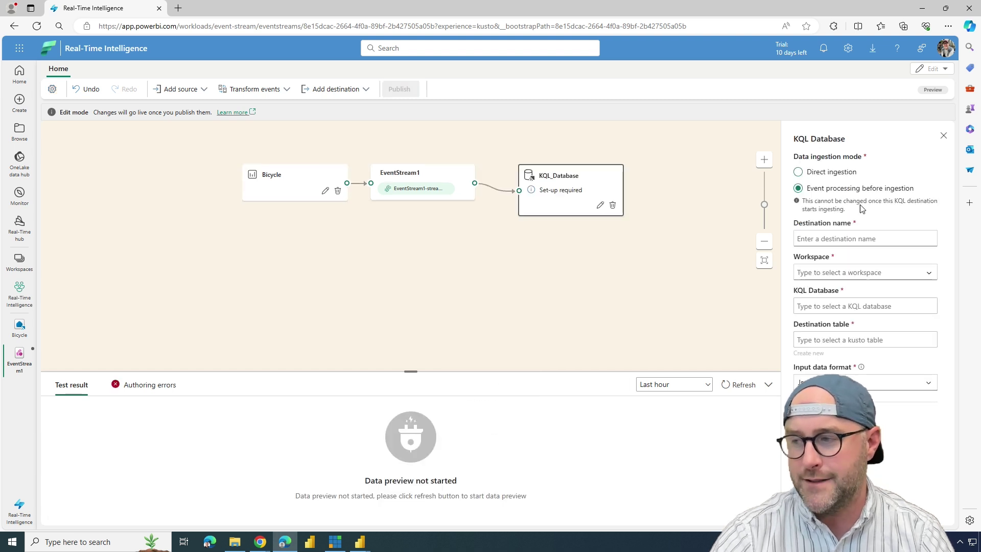
pyautogui.click(857, 238)
pyautogui.write('Bicycle')
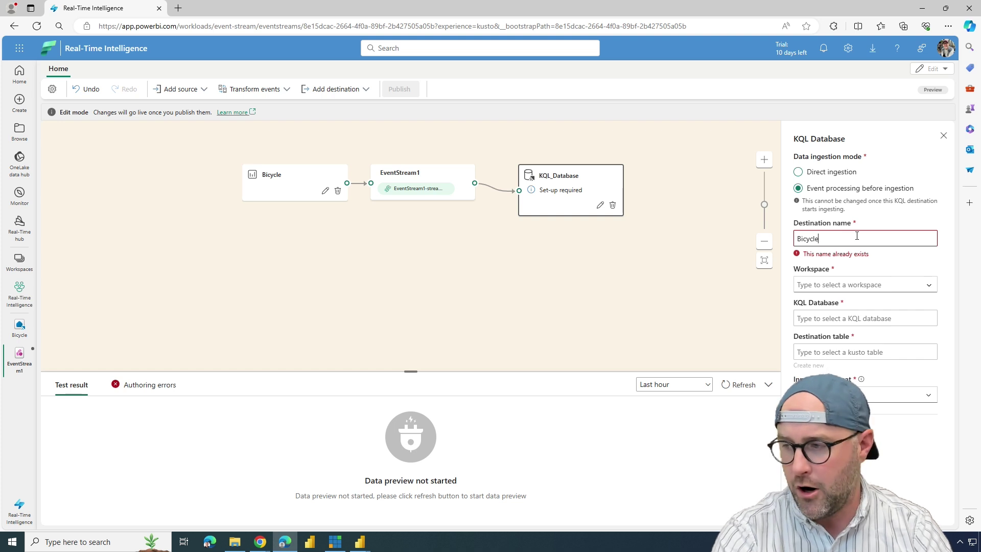
pyautogui.write('Destination')
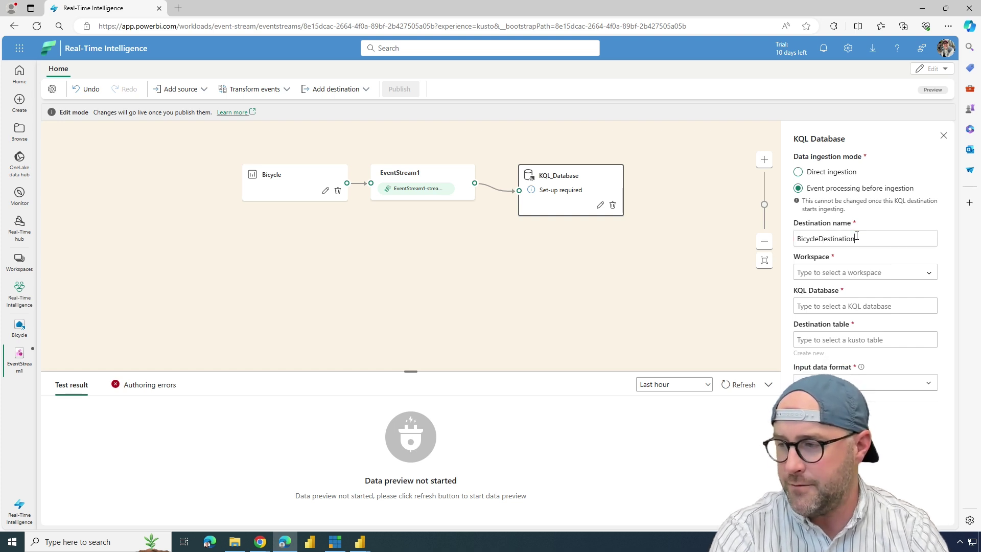
# Step: Point the destination to the Real-Time Intelligence workspace and its Bicycle KQL database
pyautogui.click(868, 272)
pyautogui.scroll(-4, 871, 327)
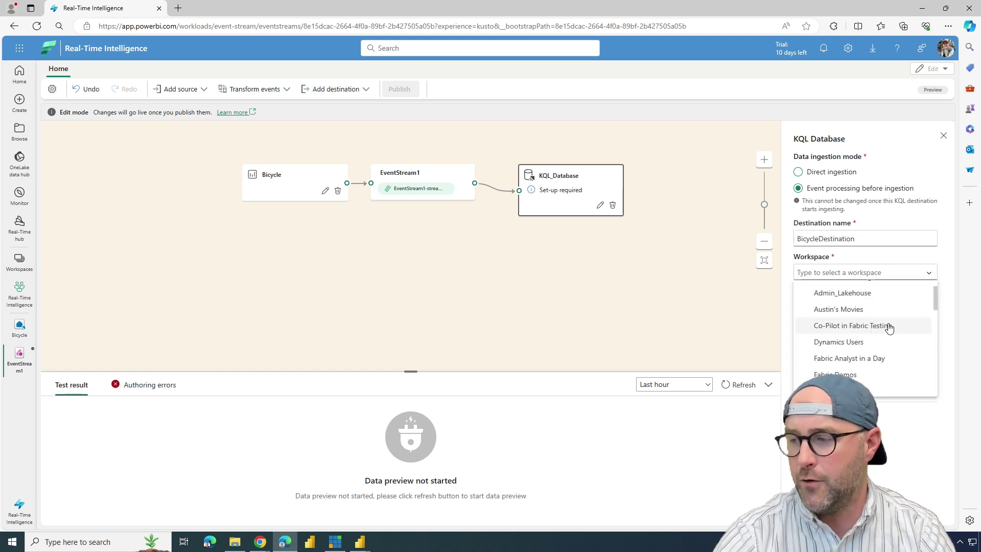
pyautogui.scroll(-10, 873, 339)
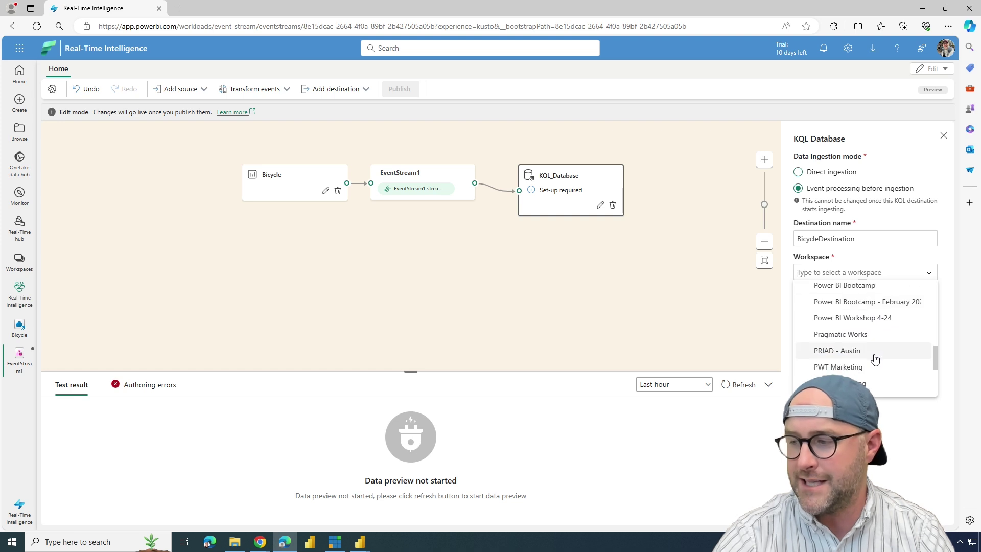
pyautogui.click(876, 314)
pyautogui.click(862, 306)
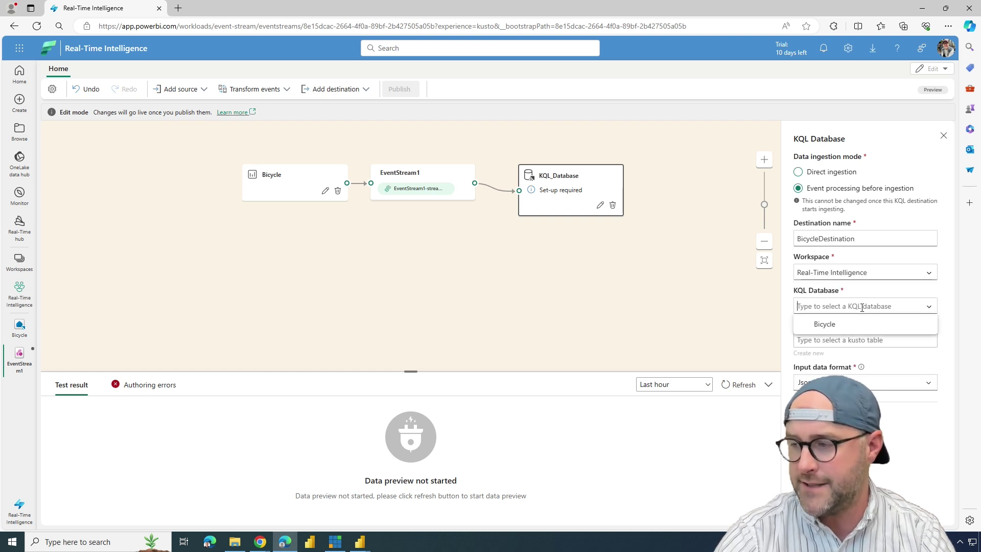
pyautogui.click(854, 324)
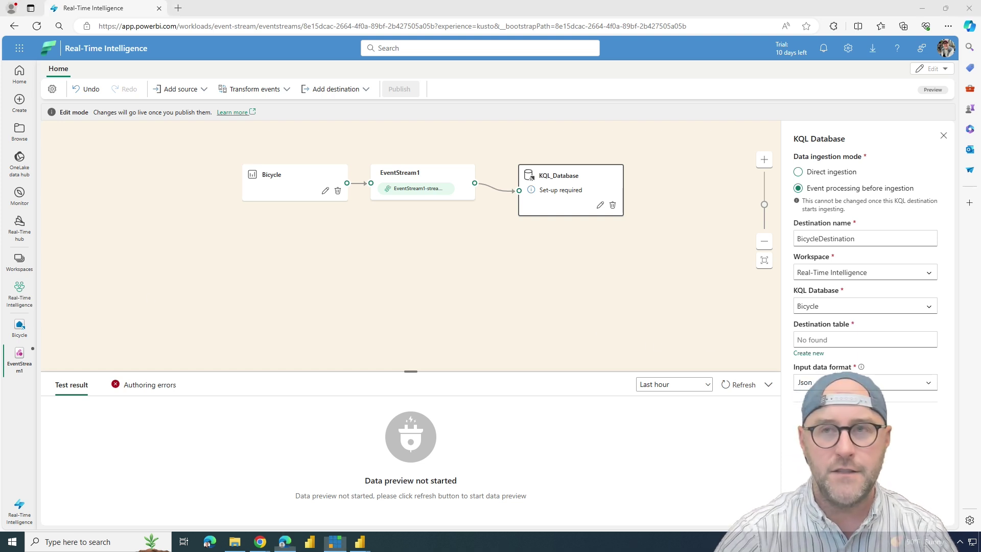
# Step: Create a new destination table named Bicycle for the KQL database destination, then save it and publish the eventstream
pyautogui.click(817, 354)
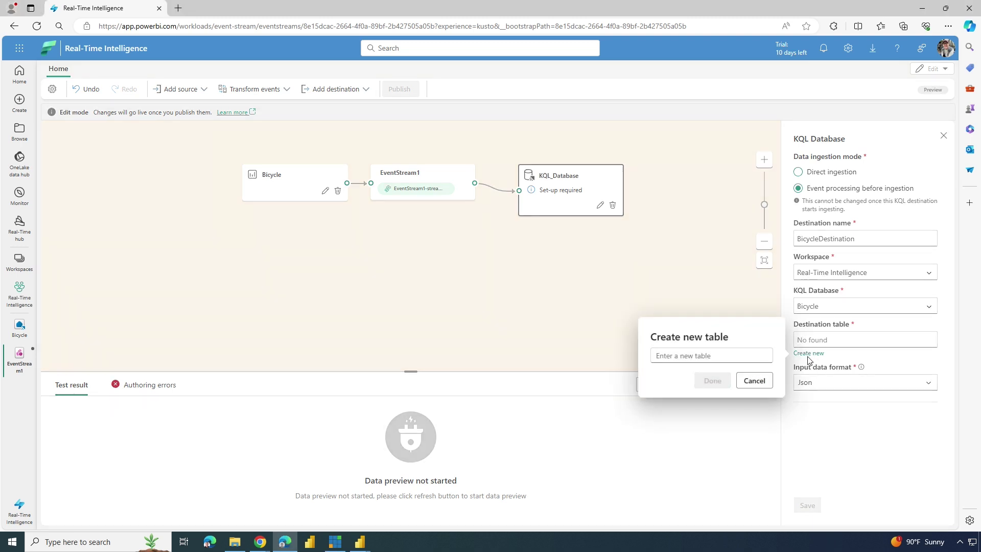
pyautogui.write('Bicycle')
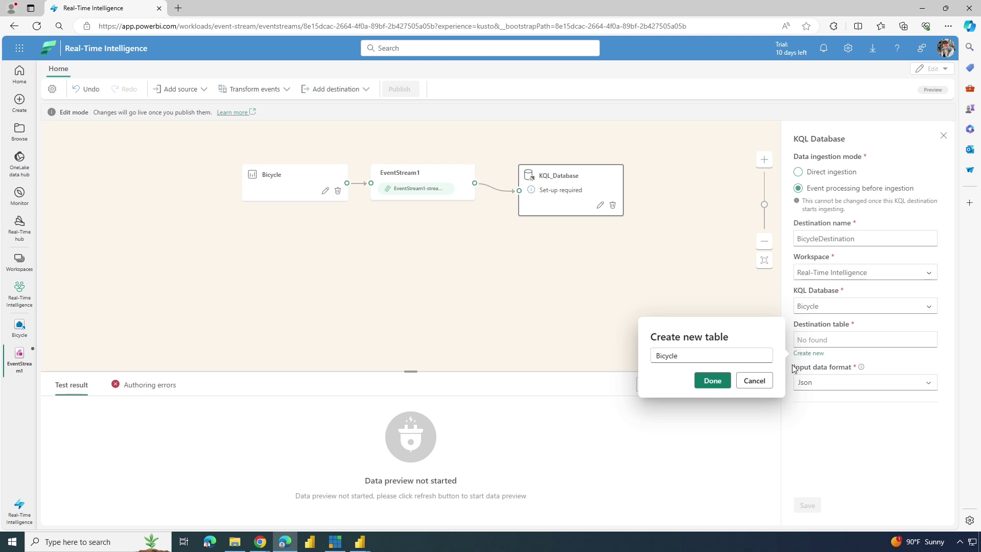
pyautogui.click(712, 381)
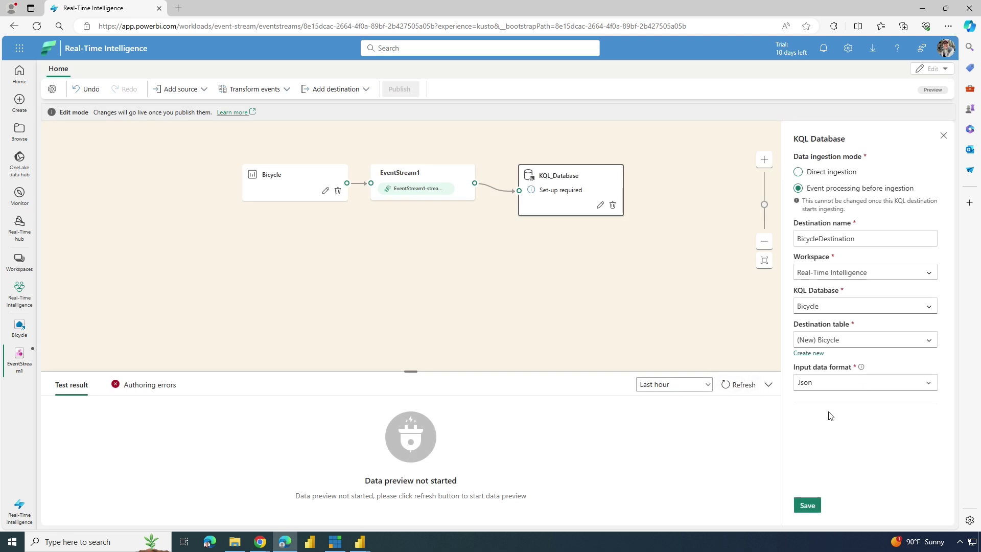
pyautogui.click(807, 505)
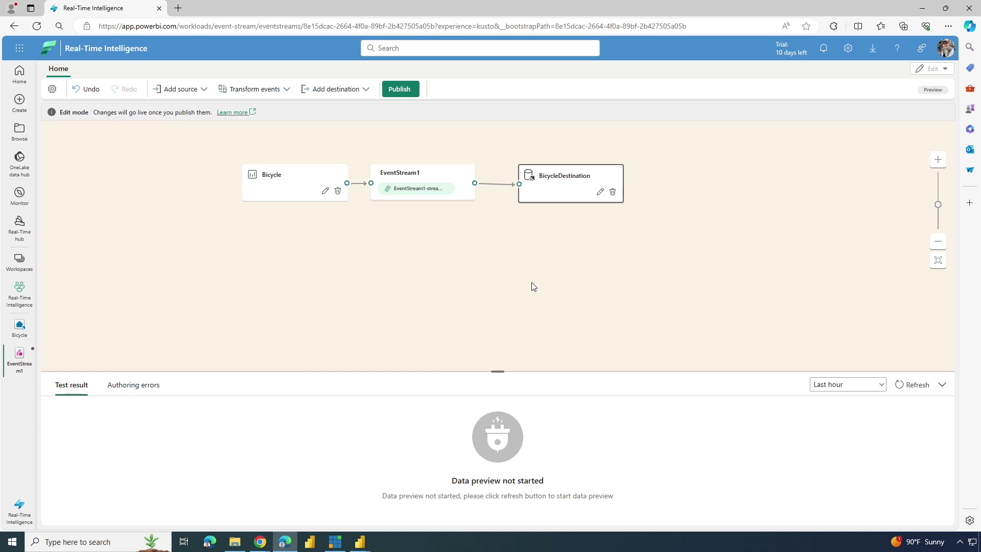
pyautogui.click(403, 92)
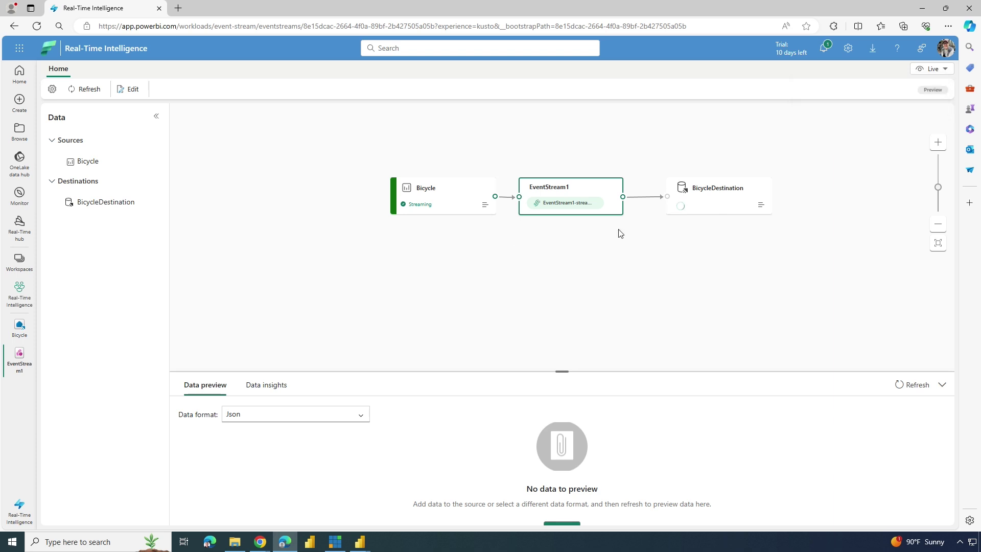
# Step: Open the Bicycle KQL database from the Real-Time Intelligence workspace and review its options for getting data
pyautogui.click(19, 338)
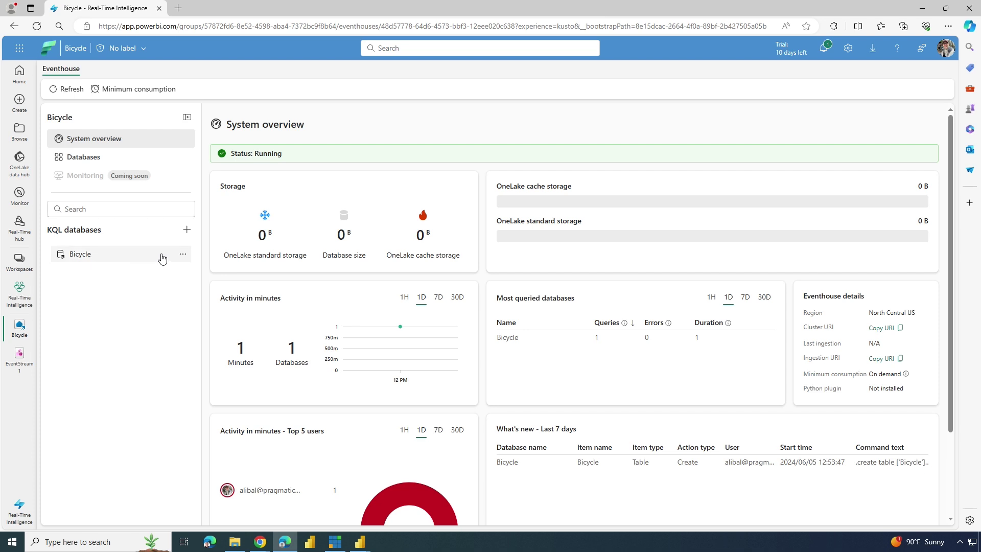
pyautogui.click(181, 257)
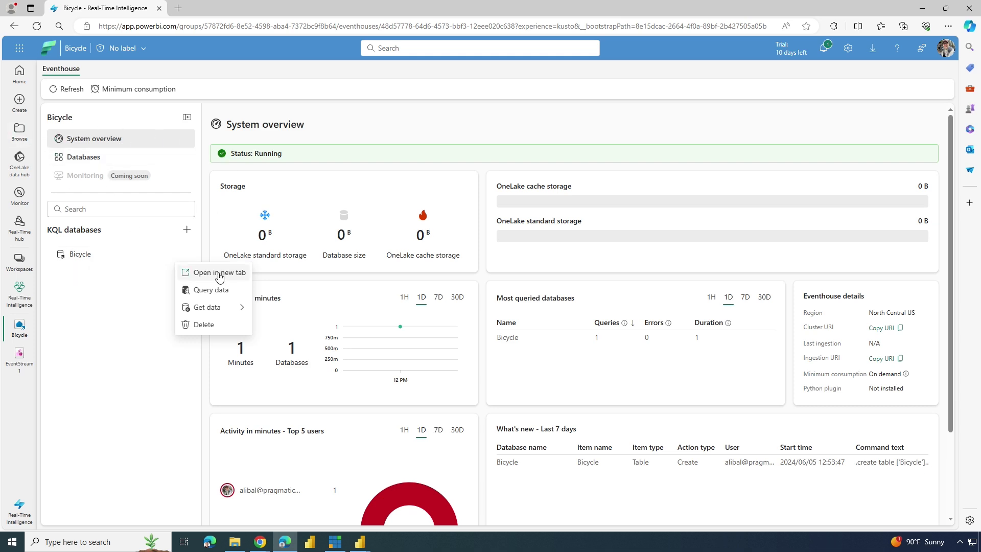
pyautogui.click(15, 299)
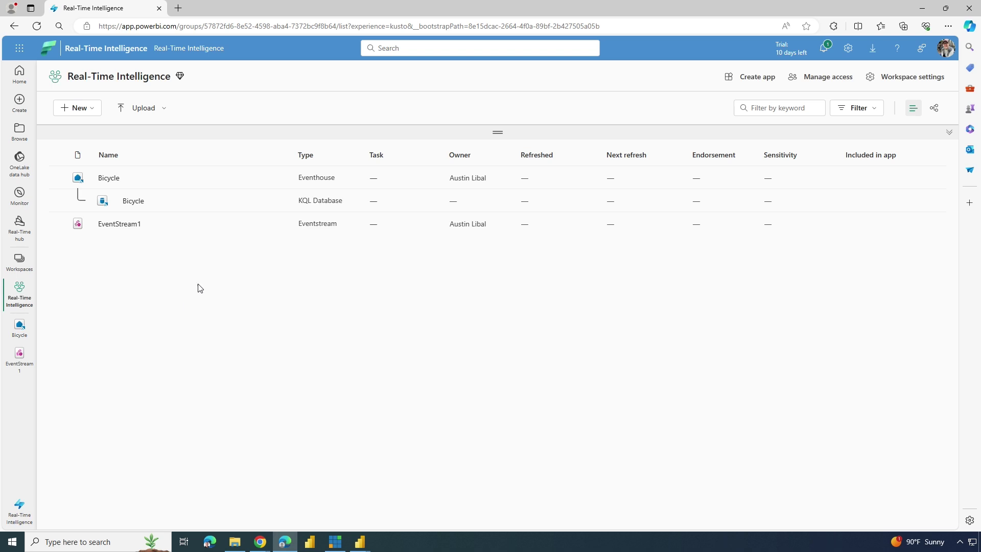
pyautogui.click(134, 201)
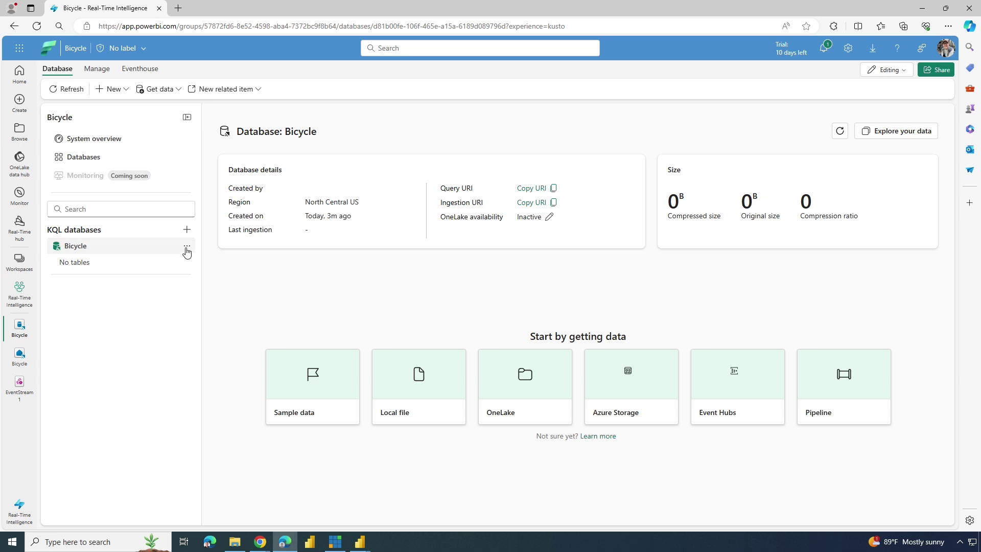
pyautogui.click(187, 248)
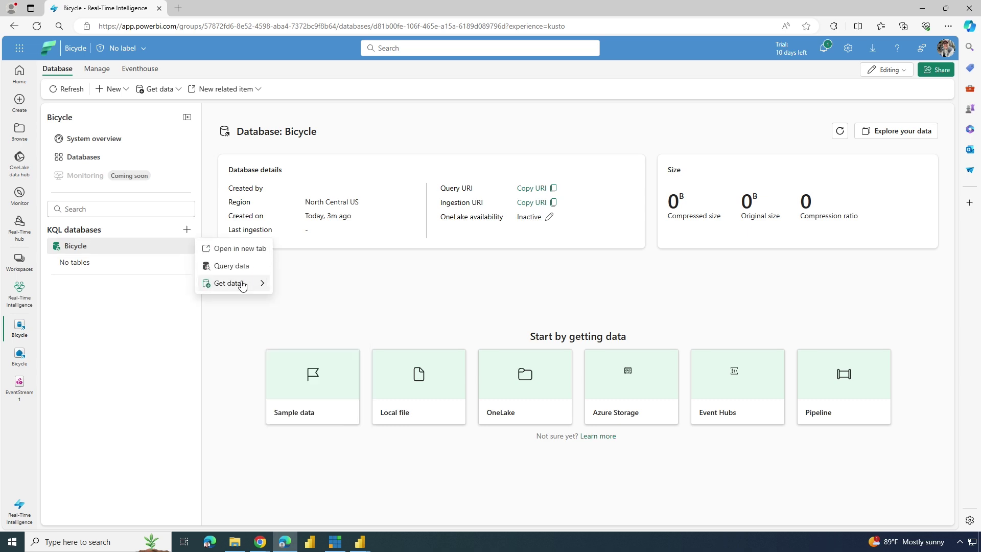
pyautogui.click(262, 287)
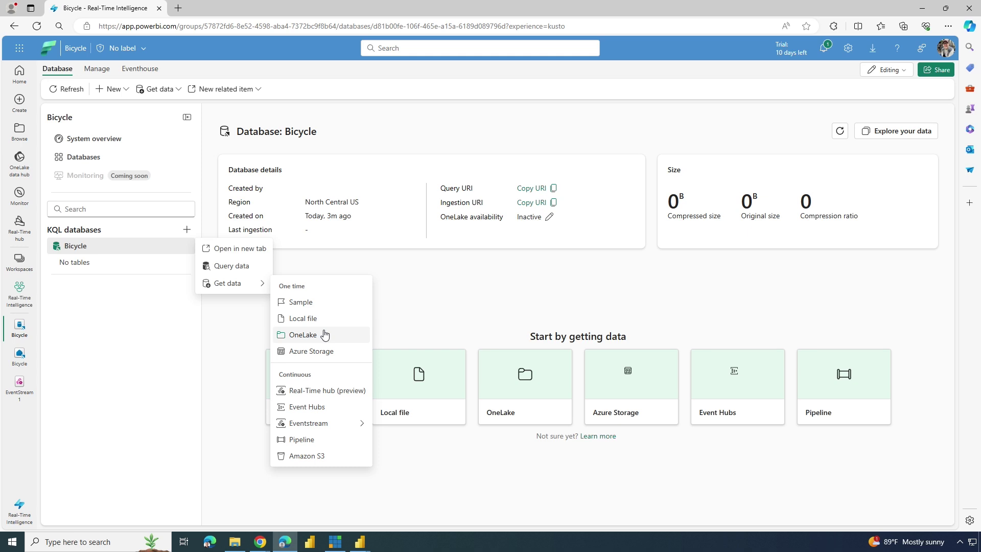
pyautogui.click(441, 308)
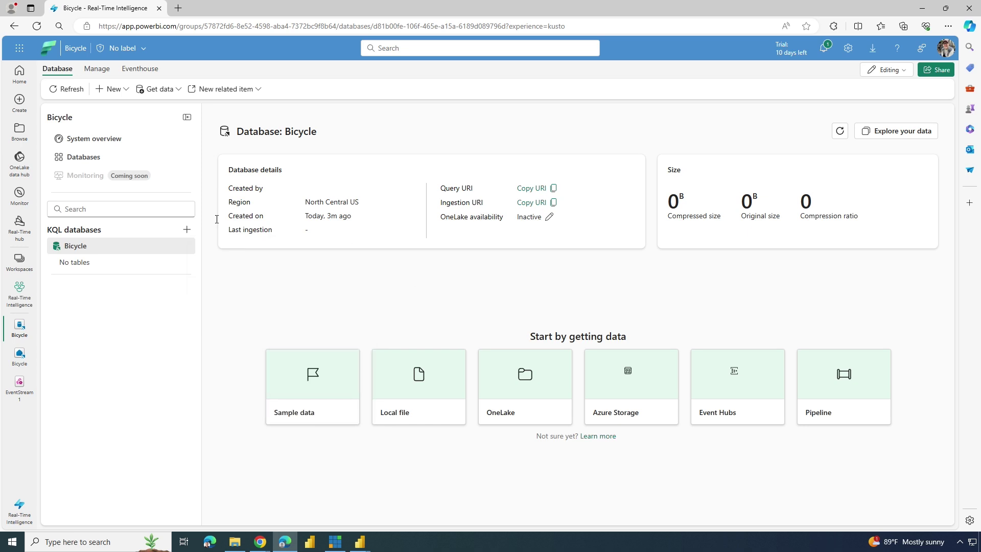
# Step: Refresh the Bicycle database and examine its Bicycle table's schema and ingestion details, reloading them to check for new rows
pyautogui.click(66, 91)
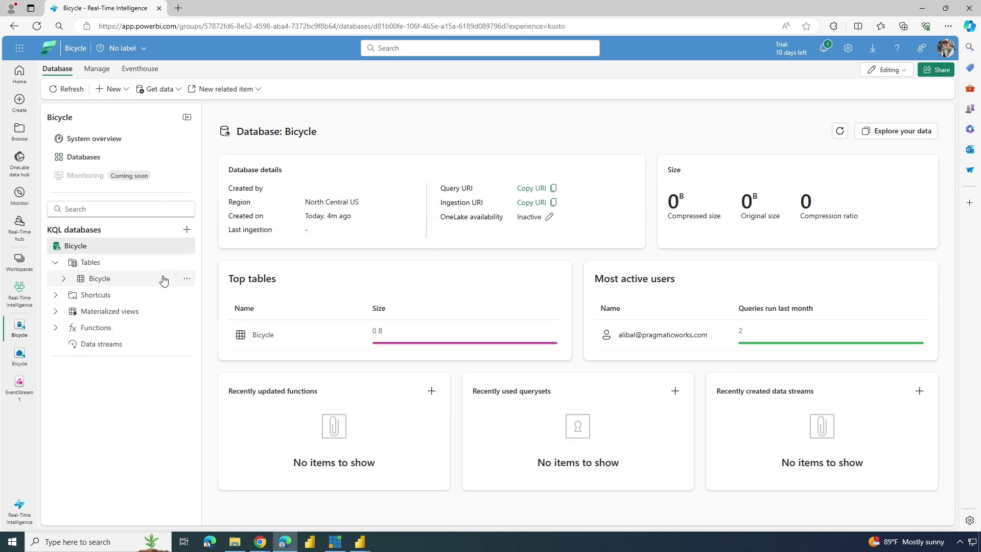
pyautogui.click(99, 284)
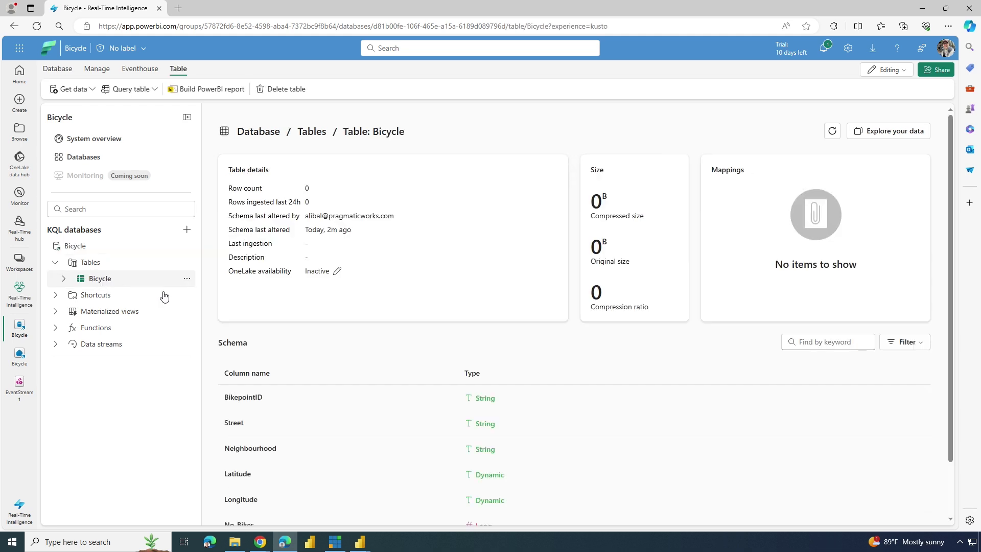
pyautogui.click(831, 132)
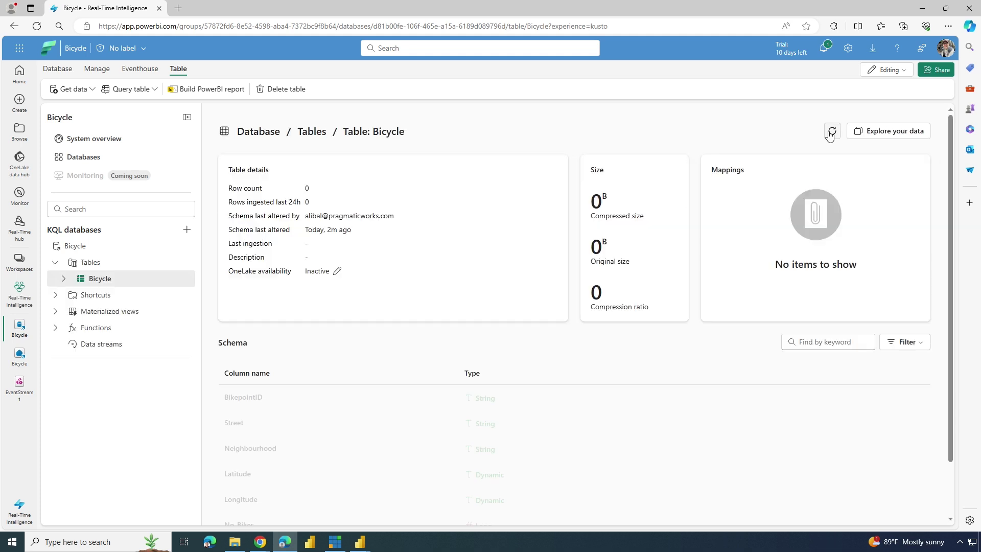
pyautogui.scroll(-1, 367, 382)
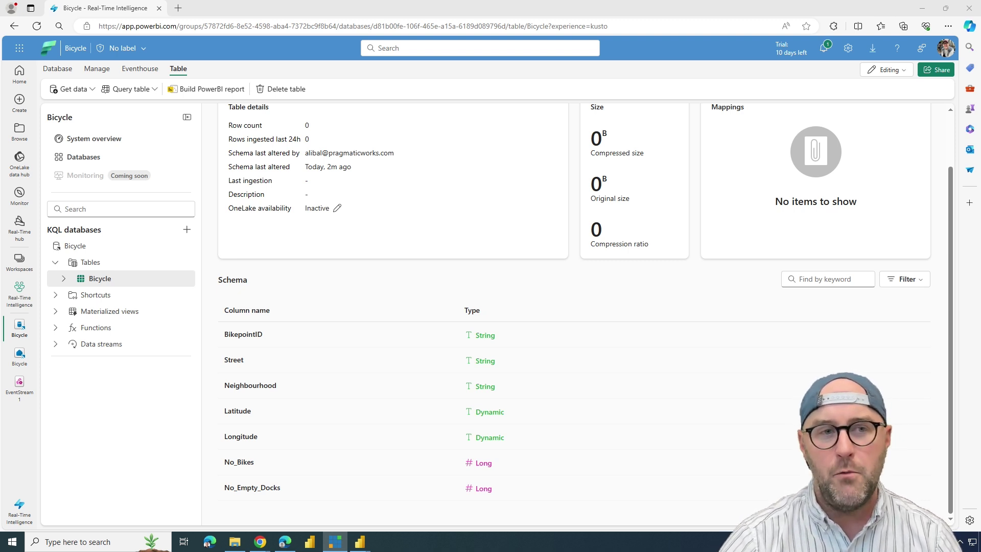
pyautogui.scroll(2, 799, 149)
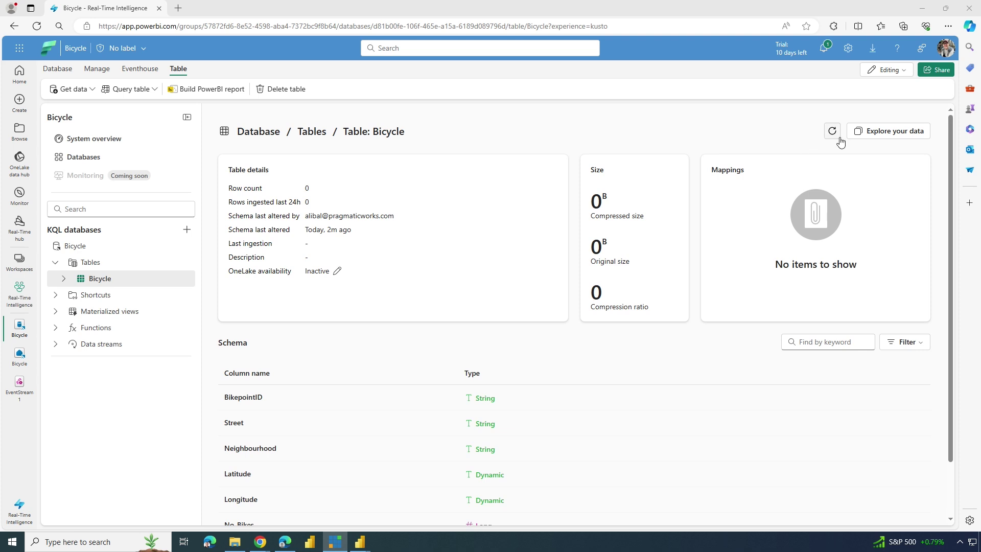
pyautogui.click(839, 134)
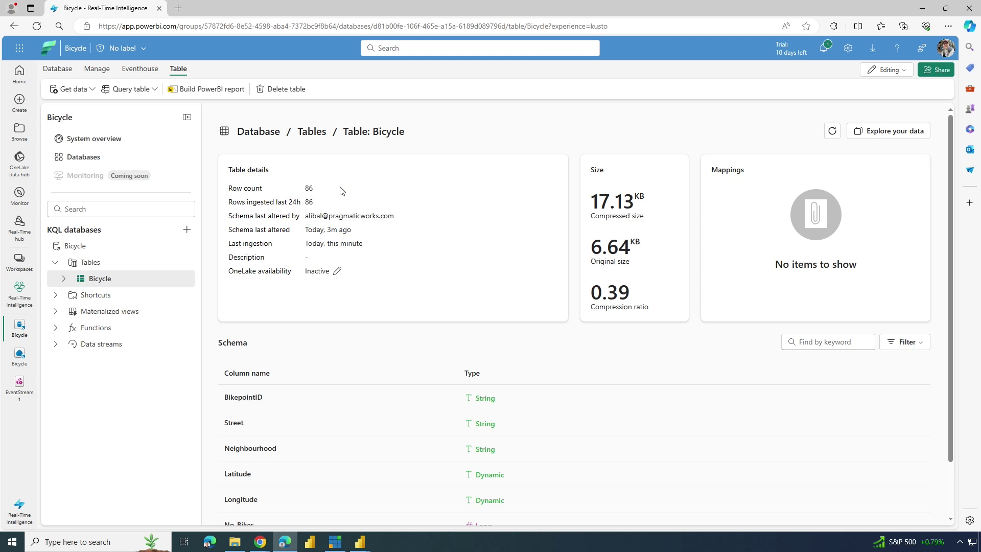
# Step: Query the Bicycle table for any 100 records and browse the returned rows
pyautogui.click(155, 91)
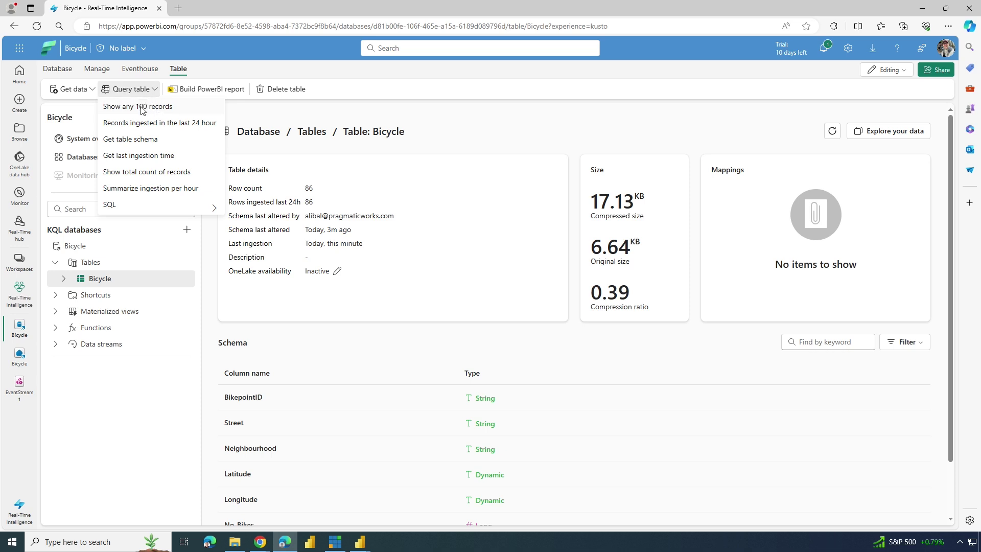
pyautogui.click(143, 109)
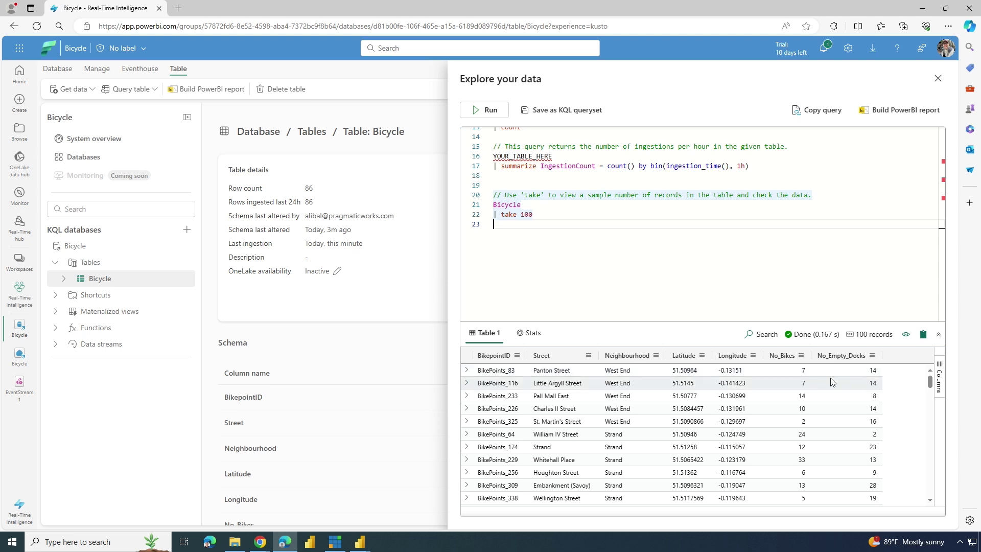
pyautogui.scroll(-2, 803, 407)
pyautogui.scroll(-4, 803, 407)
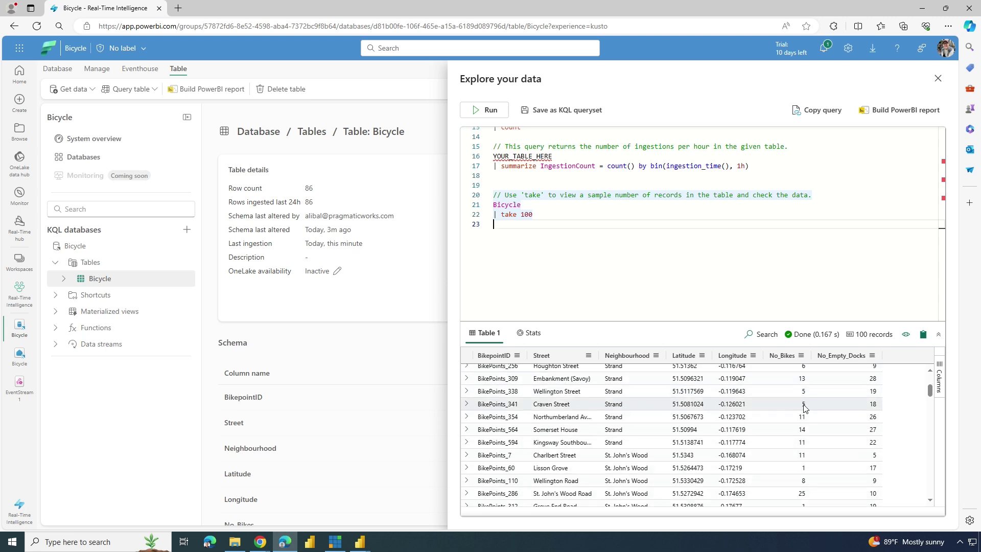
pyautogui.scroll(1, 579, 254)
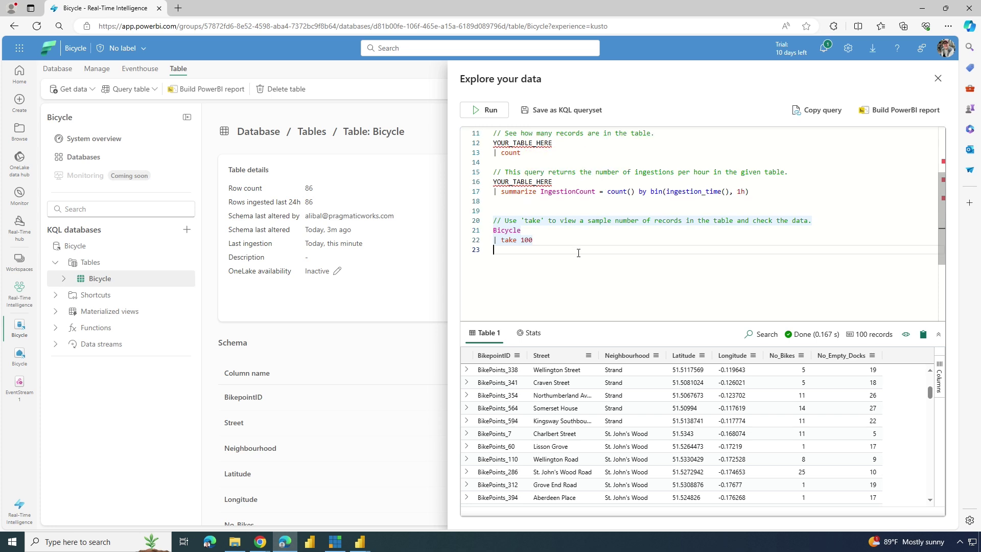
pyautogui.scroll(-1, 571, 257)
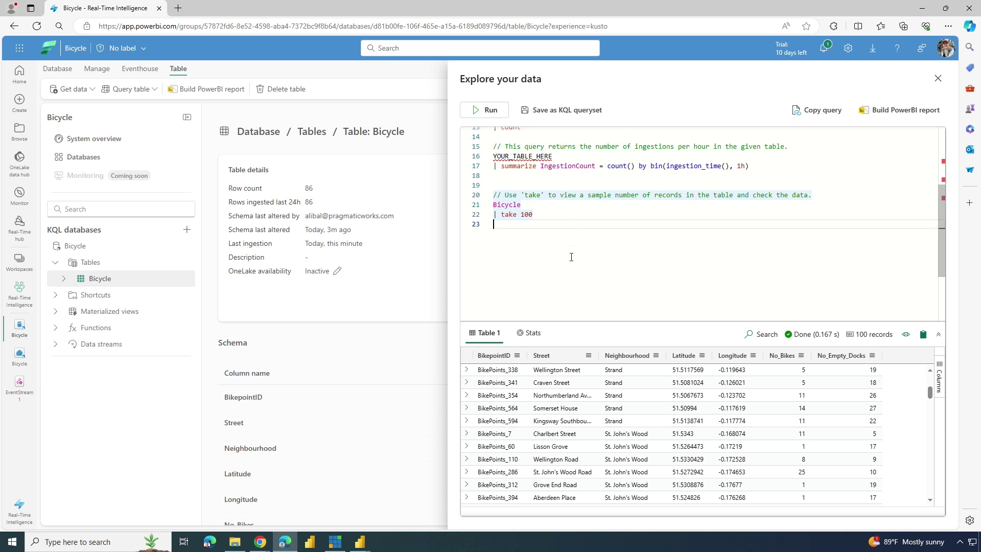
# Step: Replace the placeholder table name in the record count query with Bicycle and run that query
pyautogui.scroll(2, 571, 257)
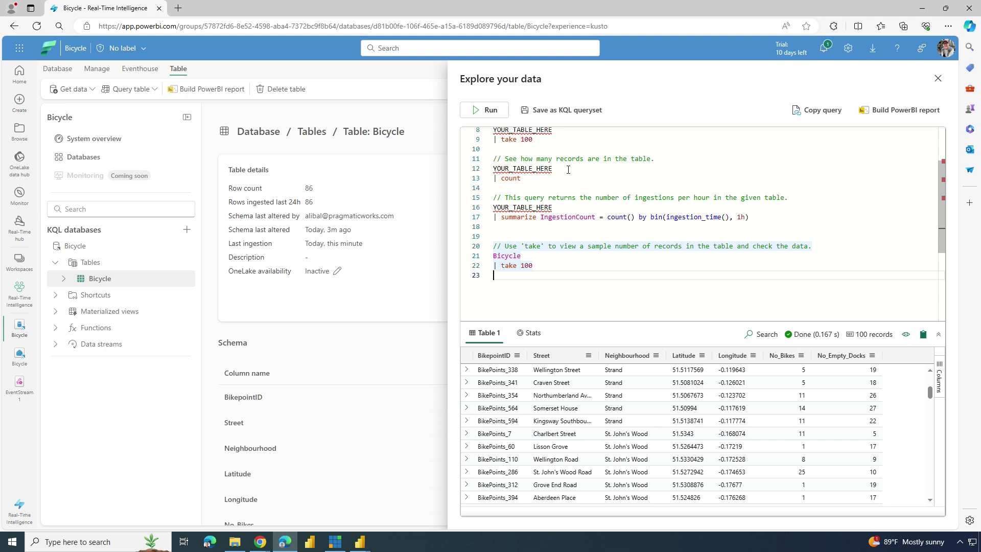
pyautogui.doubleClick(536, 168)
pyautogui.write('B')
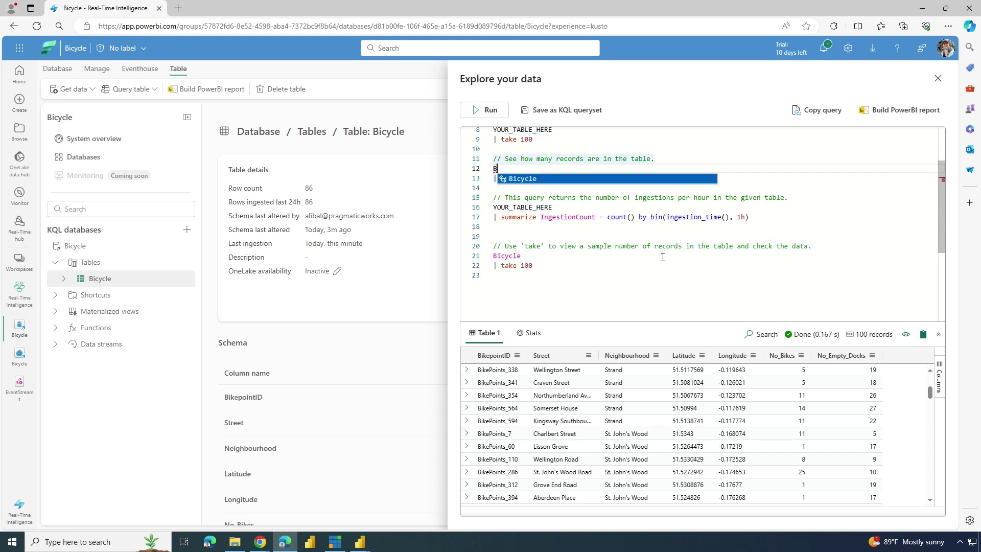
pyautogui.write('icycle')
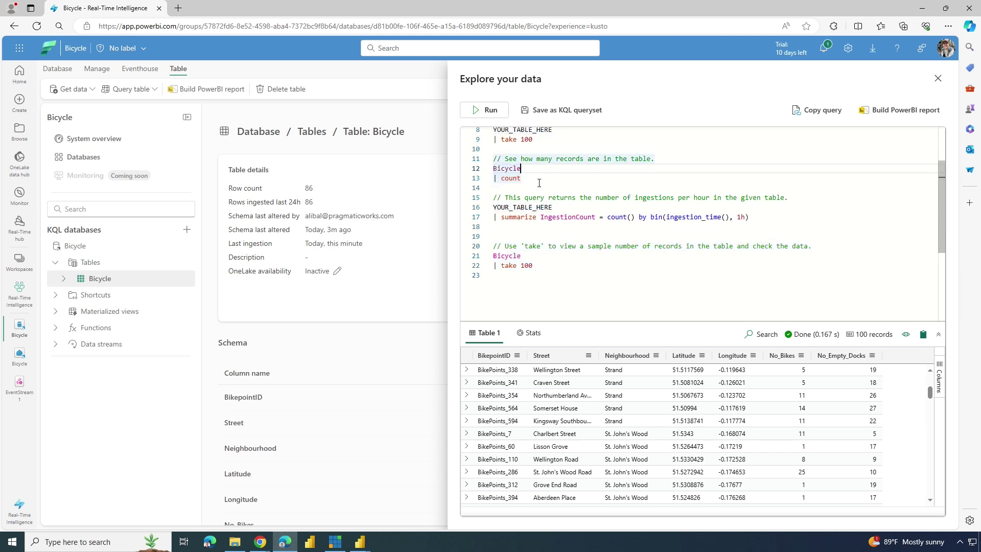
pyautogui.hotkey('shift', 'Return')
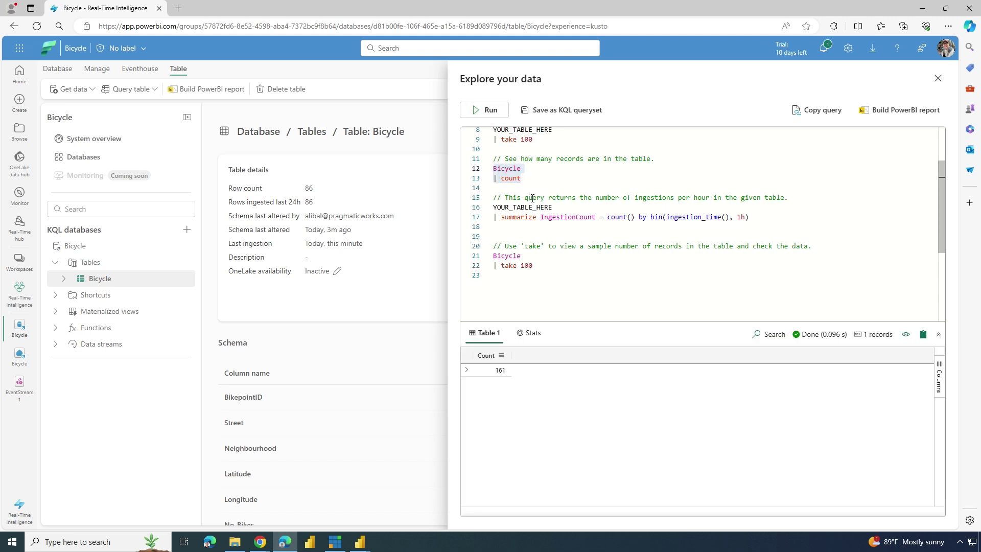
# Step: Add the SQL query "SELECT * FROM Bicycle" below the take 100 query and run only that query
pyautogui.click(539, 282)
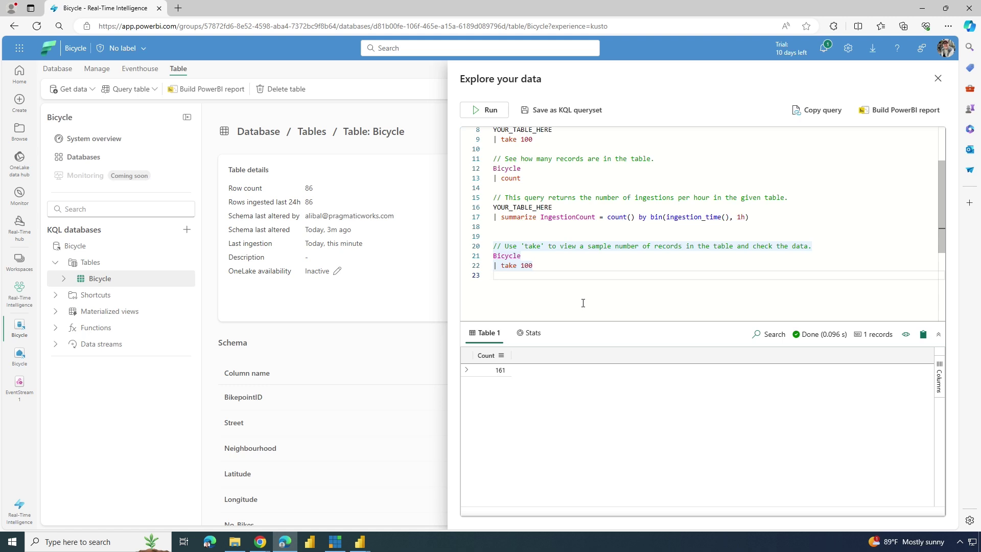
pyautogui.press('Return')
pyautogui.write('SELECT *')
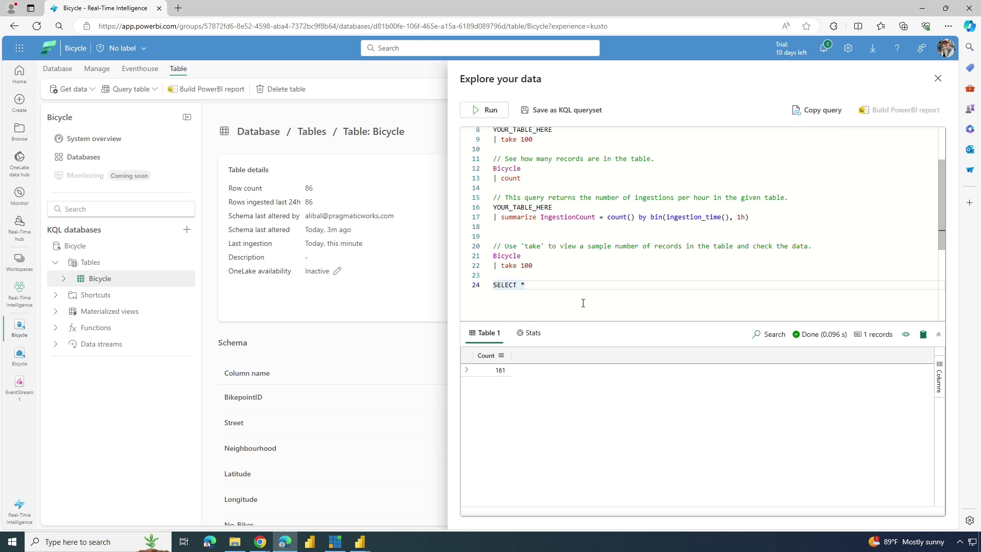
pyautogui.press('Return')
pyautogui.write('FROM Bib')
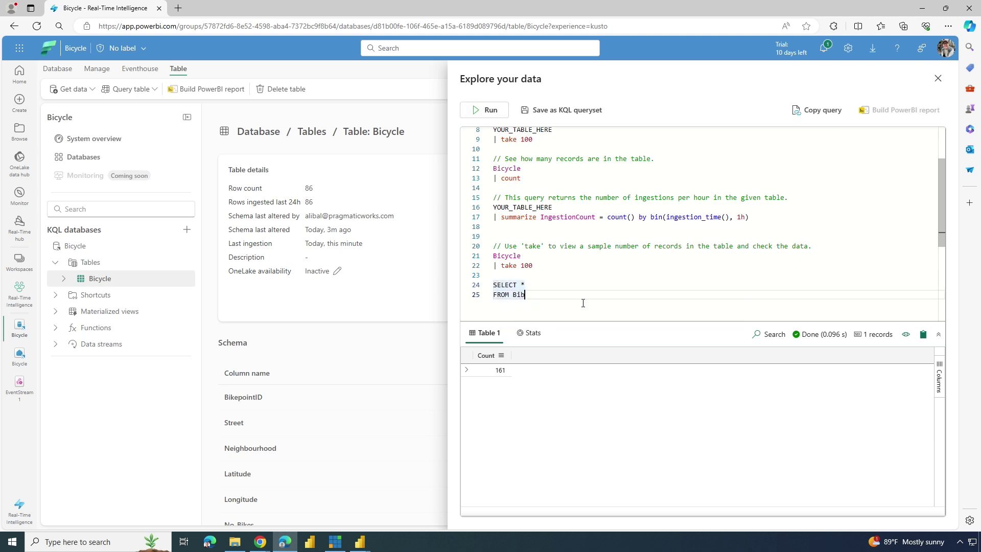
pyautogui.press('BackSpace')
pyautogui.write('cycle')
pyautogui.moveTo(583, 303); pyautogui.dragTo(493, 284)
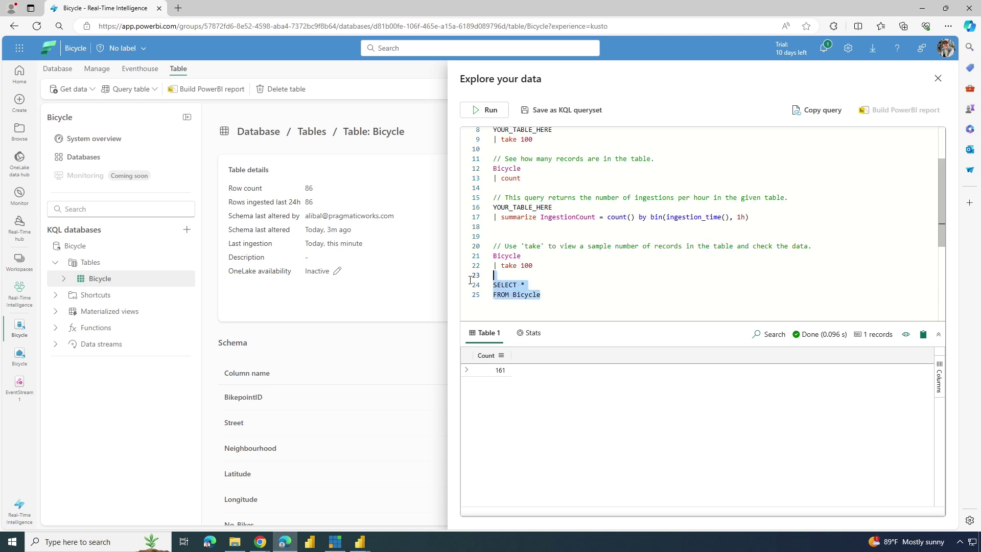
pyautogui.click(491, 110)
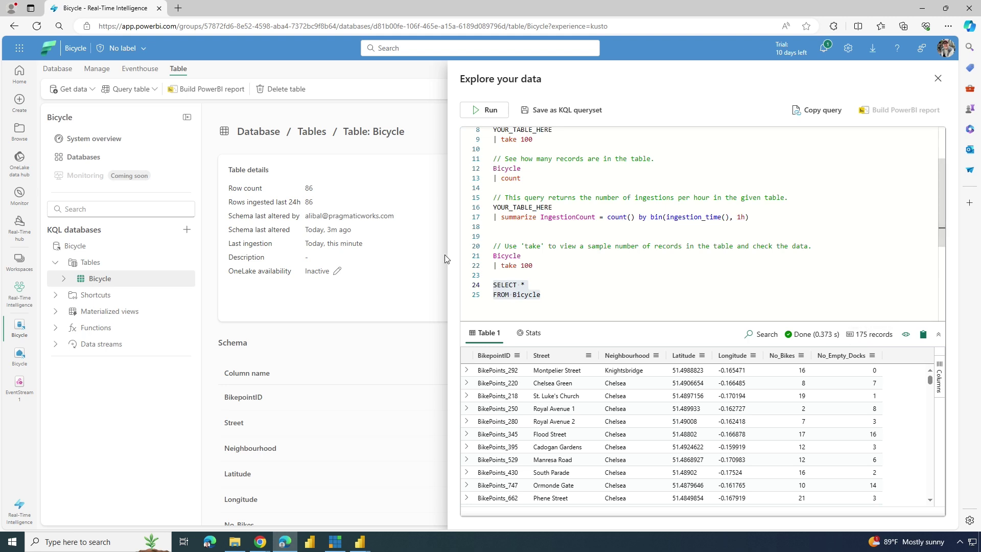
# Step: Extend the SQL query with WHERE Neighbourhood = 'Chelsea', run it and browse the filtered rows
pyautogui.click(613, 295)
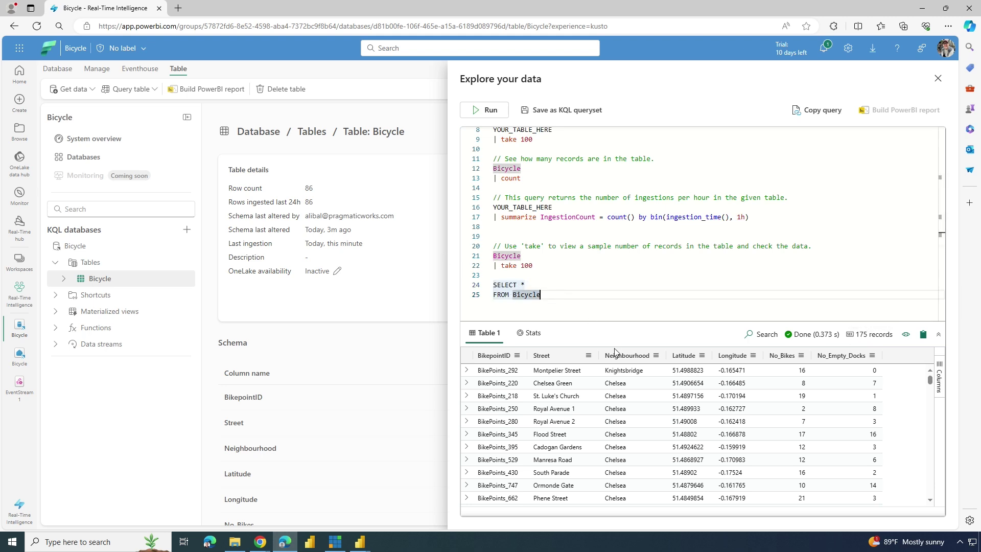
pyautogui.press('Return')
pyautogui.write('WHERE')
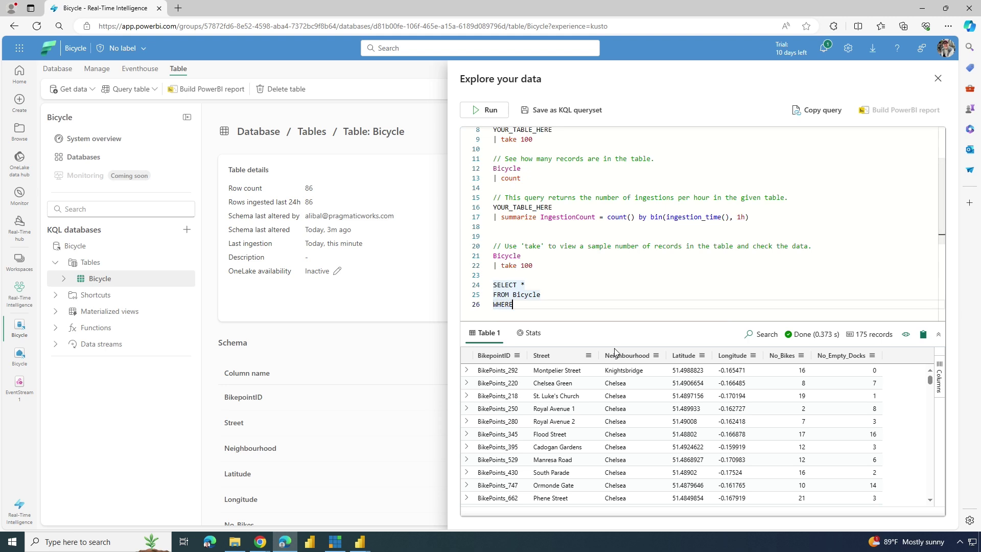
pyautogui.write(' Neighb')
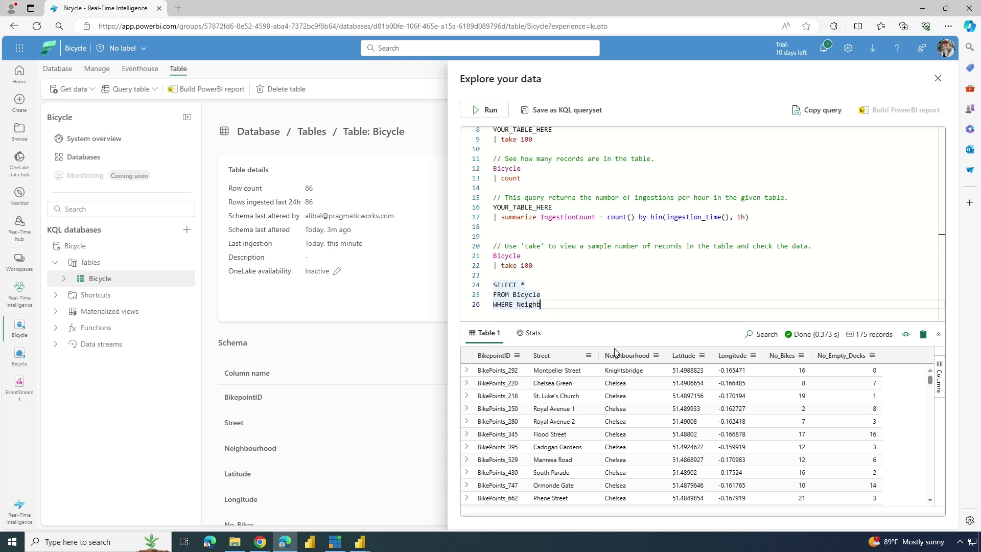
pyautogui.write("ourhood = 'Chelsea'")
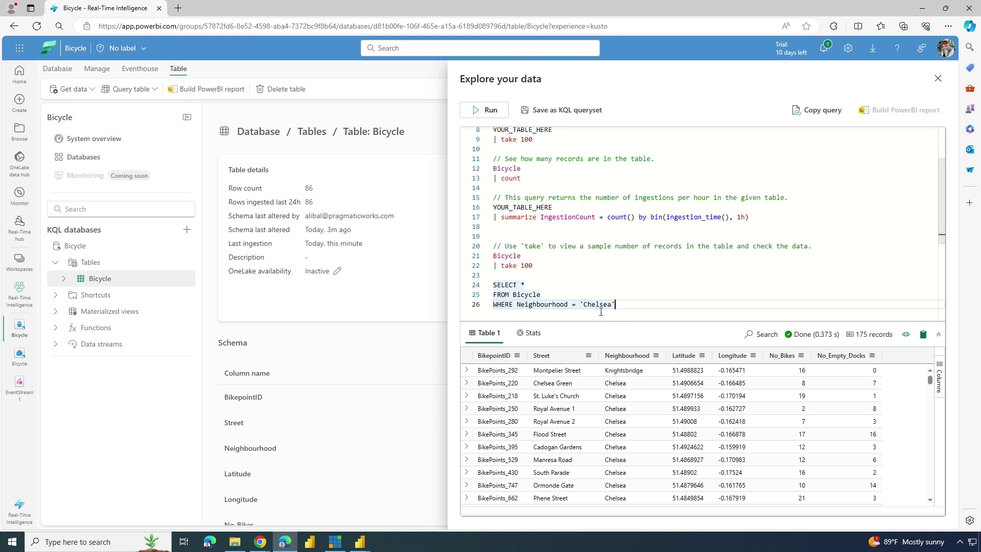
pyautogui.moveTo(616, 304); pyautogui.dragTo(458, 290)
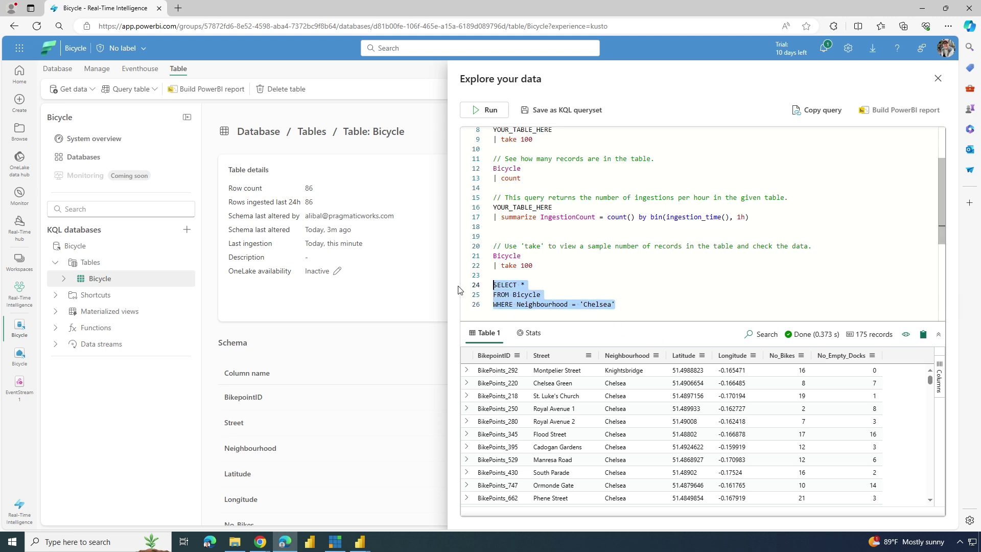
pyautogui.click(481, 111)
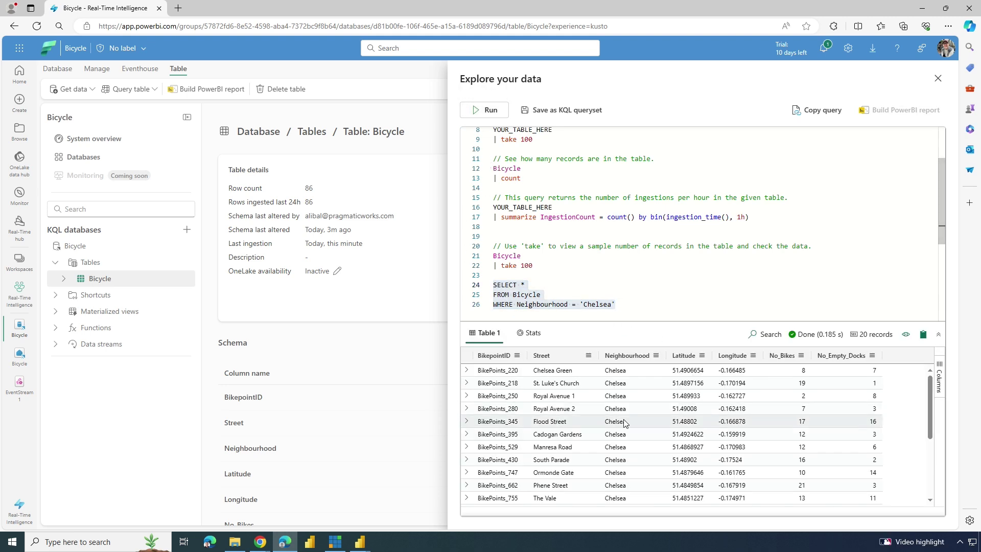
pyautogui.scroll(-5, 623, 404)
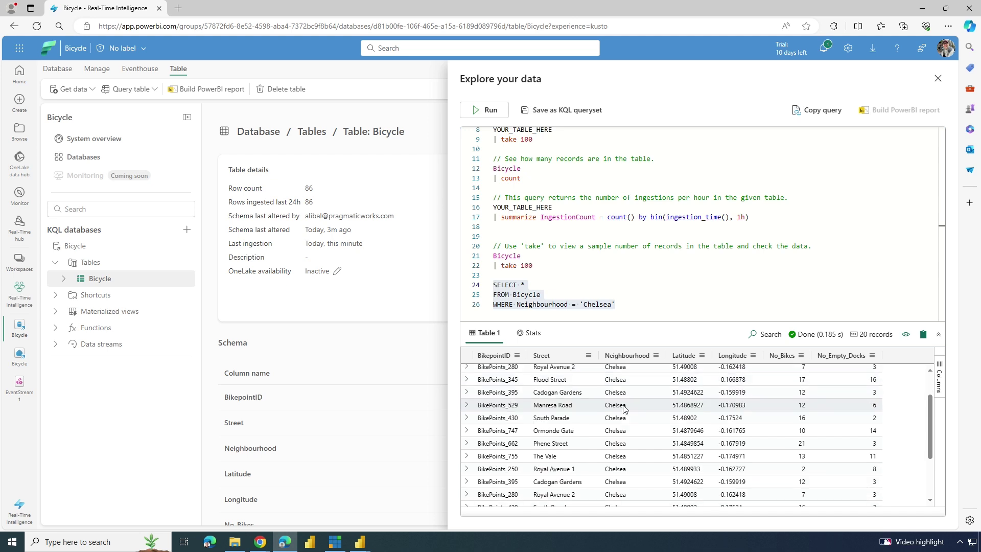